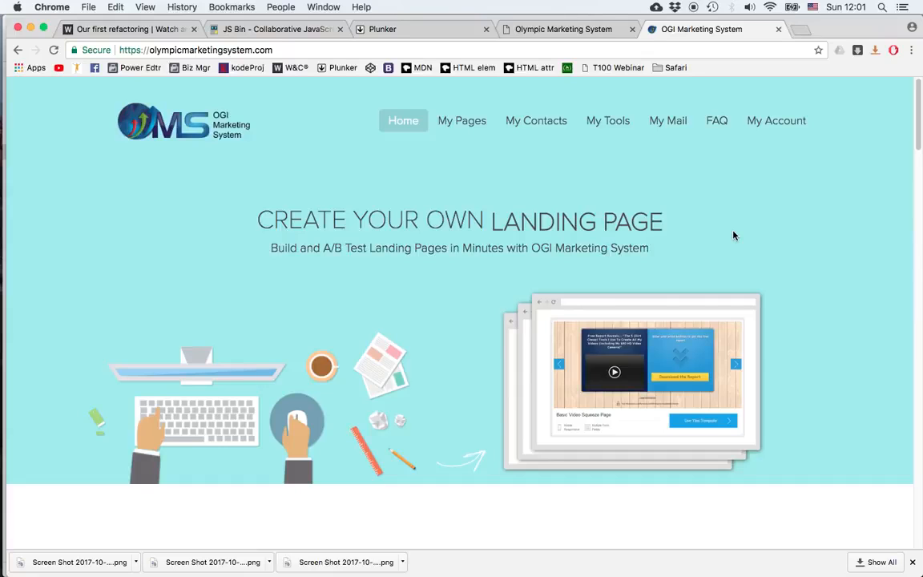
Open the BlueMix landing page template from the template gallery for editing.
mouse_move(458, 118)
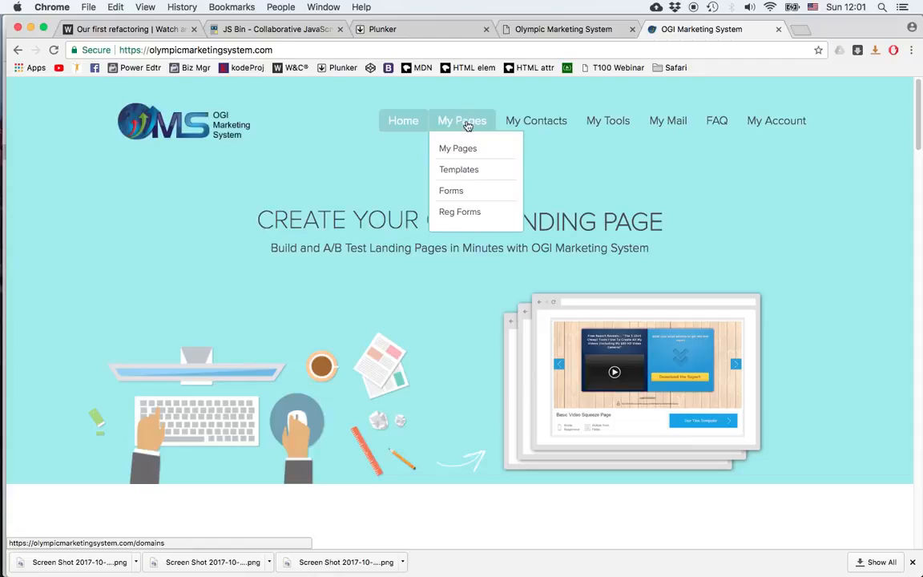
click(469, 173)
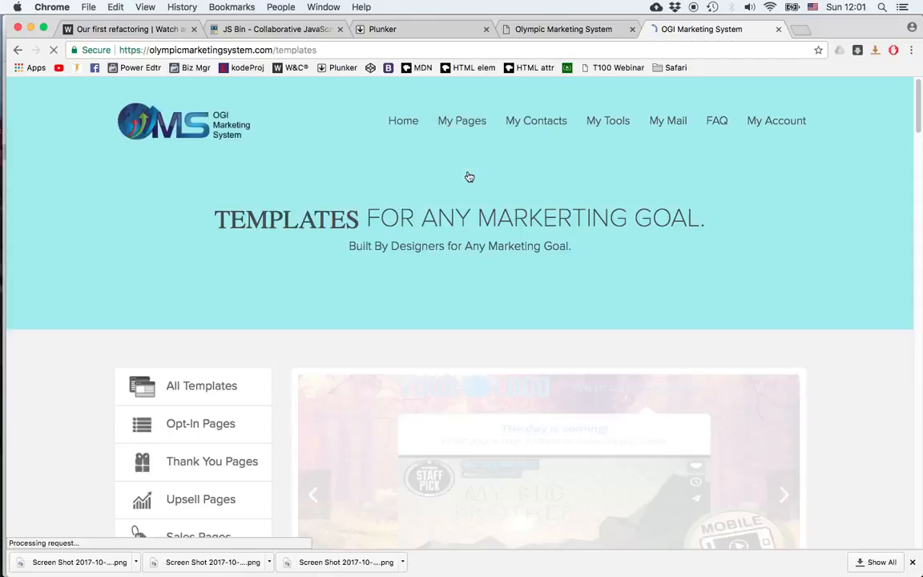
scroll(370, 200, down, 6)
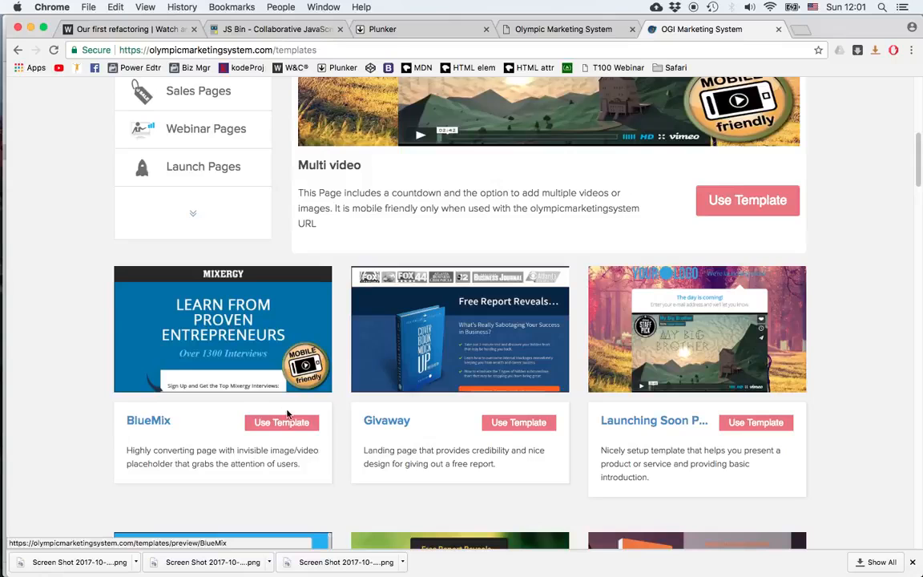
click(288, 422)
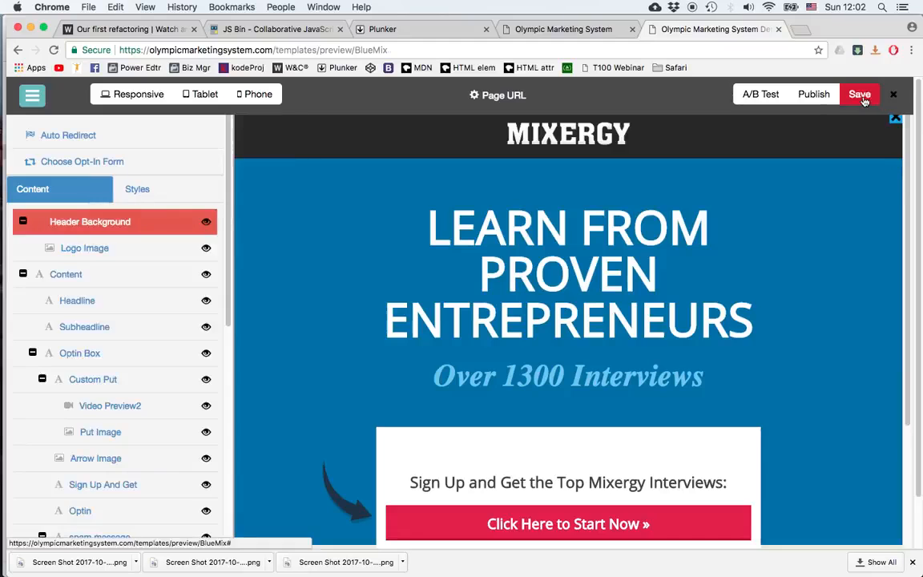
Save the new page with the title "AB demo" and the page URL "abdemo".
click(860, 94)
click(420, 163)
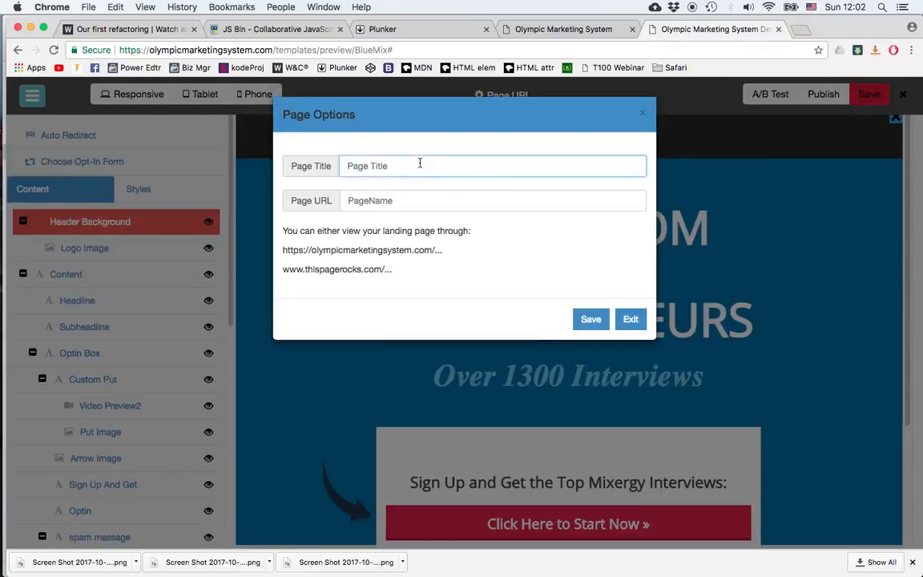
text(AB demo)
click(403, 200)
text(abdemo)
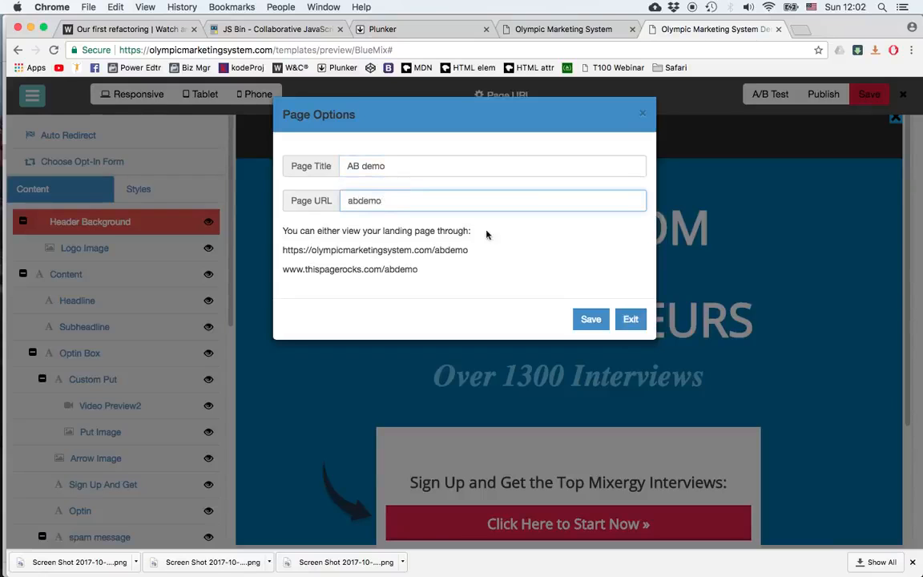
click(602, 319)
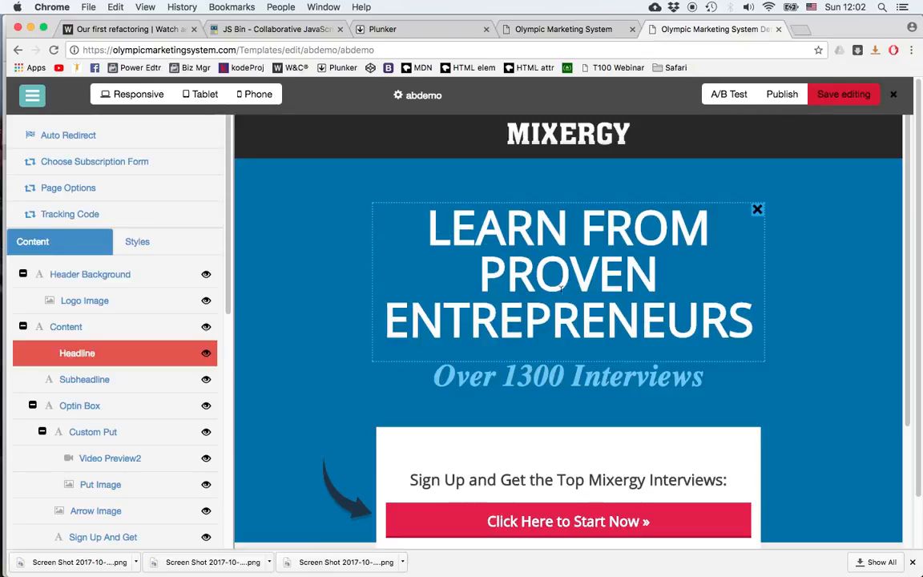
Add an A/B test variation based on the Original variation, with the page URL "abdemo-y".
click(689, 126)
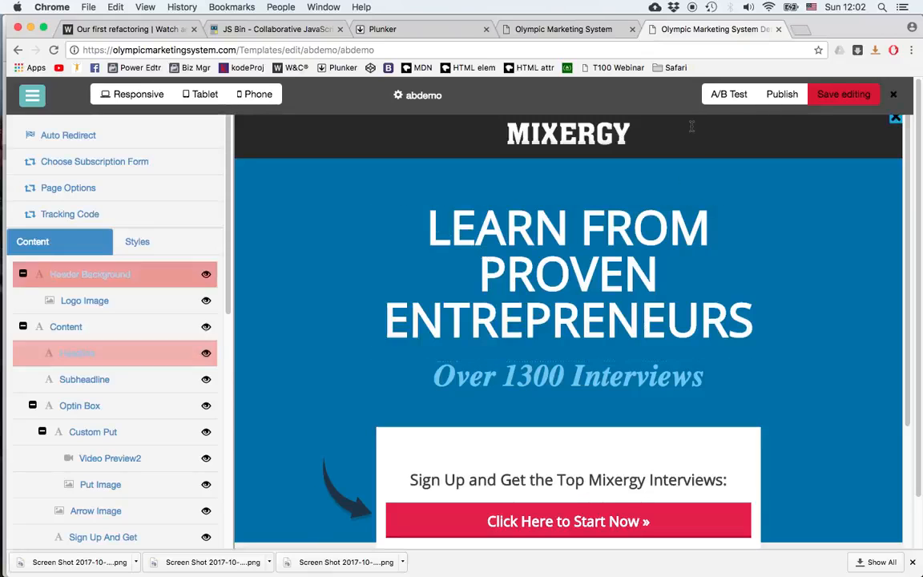
click(738, 95)
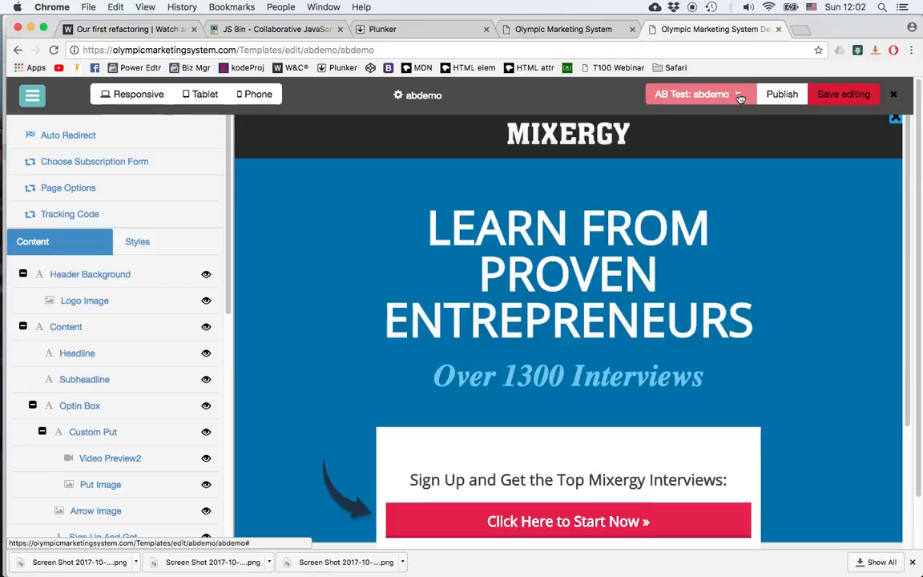
click(738, 96)
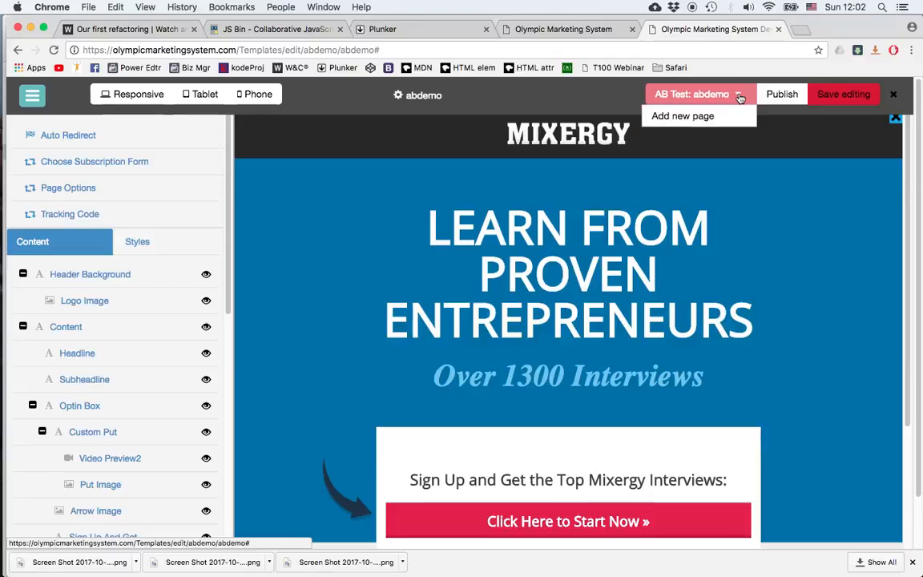
click(687, 118)
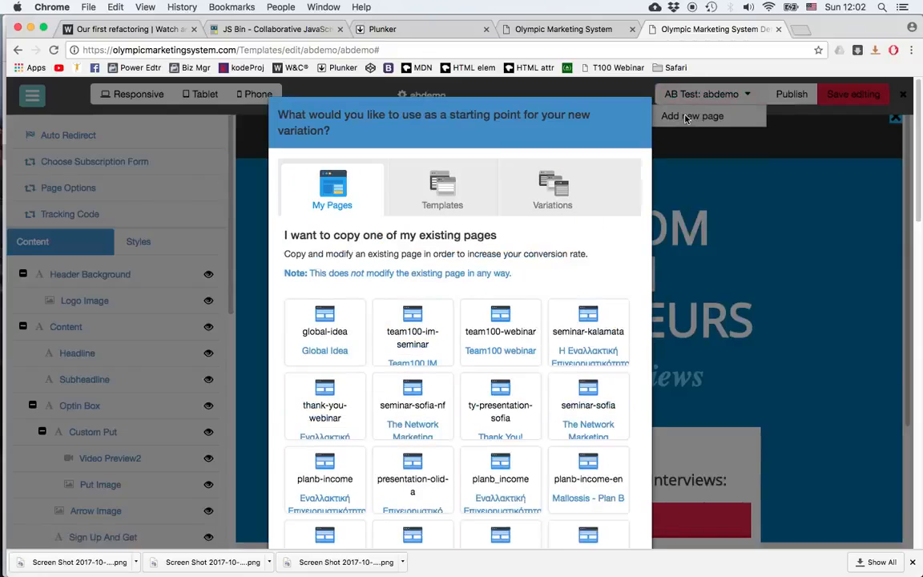
click(563, 189)
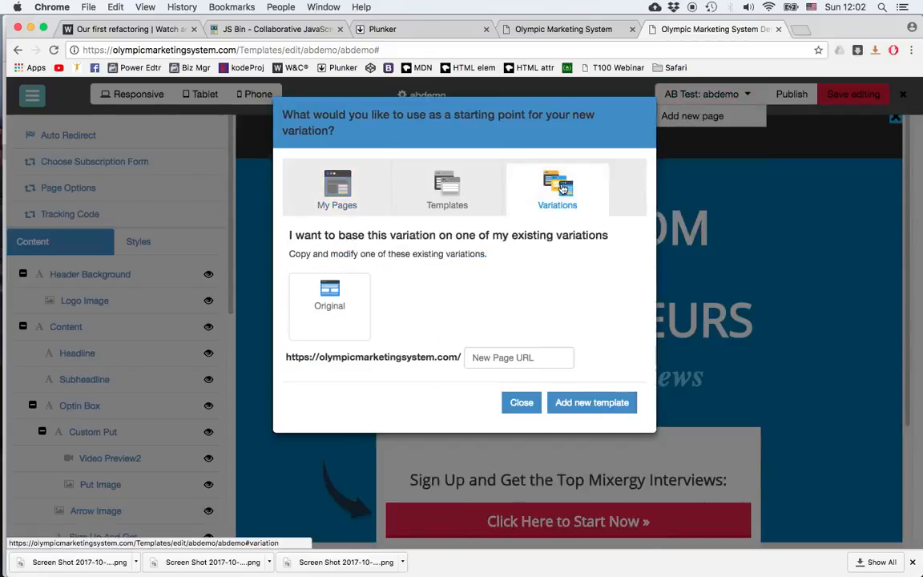
click(329, 299)
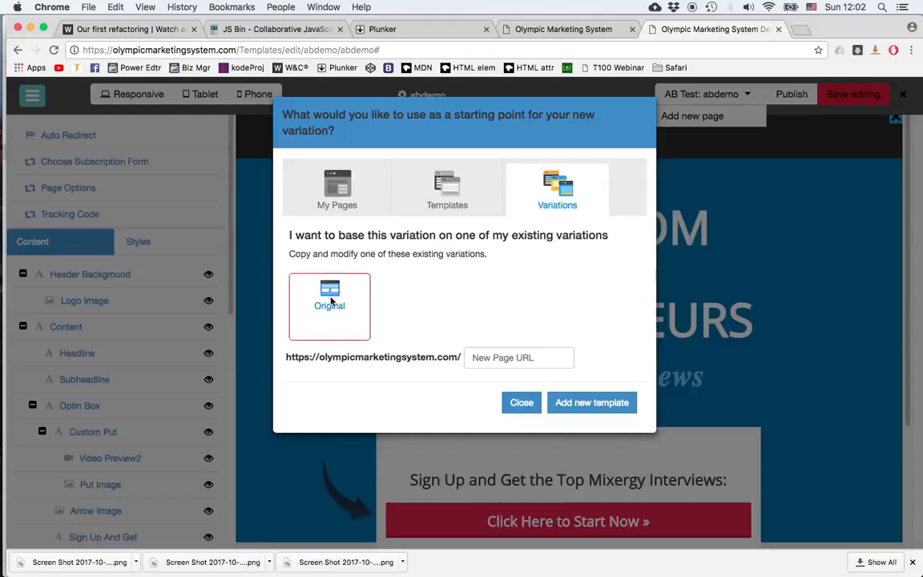
click(504, 357)
text(abdemo-y)
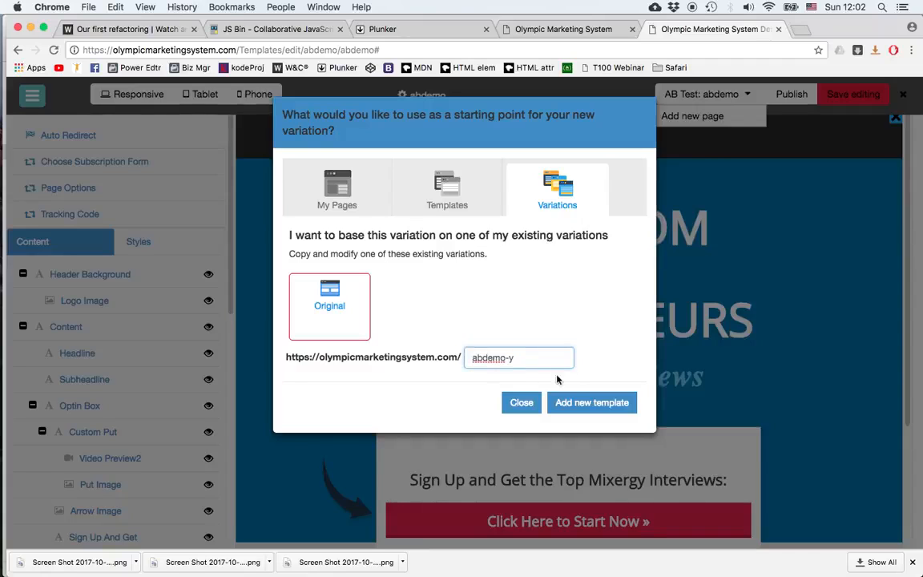
click(588, 404)
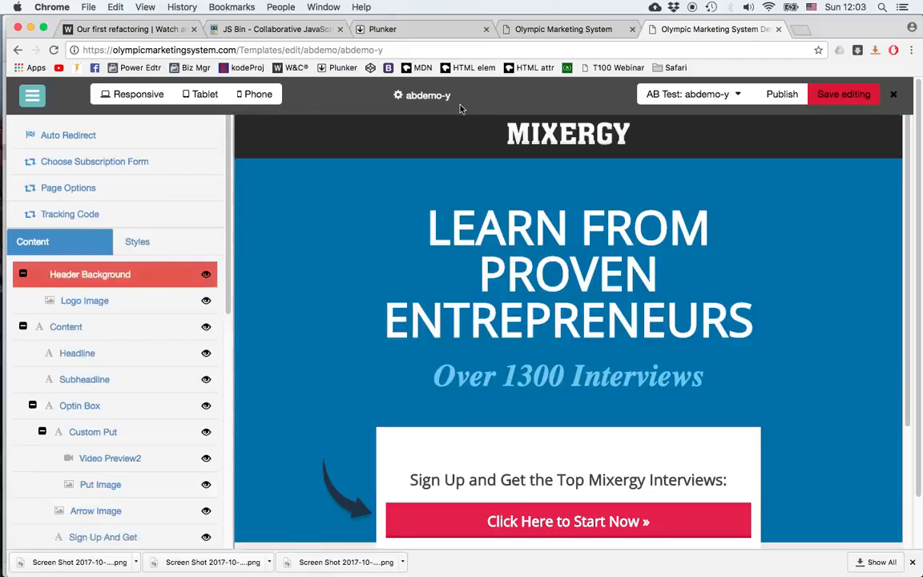
Color the entire "Learn from proven entrepreneurs" headline standard yellow in the abdemo-y variation and save the edits.
drag(753, 333, 391, 201)
click(391, 200)
drag(432, 228, 782, 315)
click(390, 201)
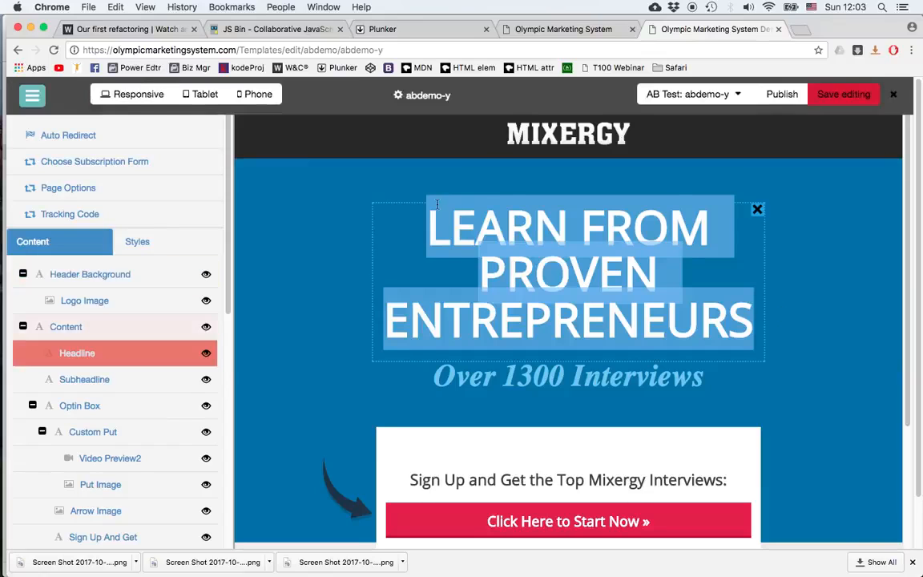
drag(390, 200, 753, 327)
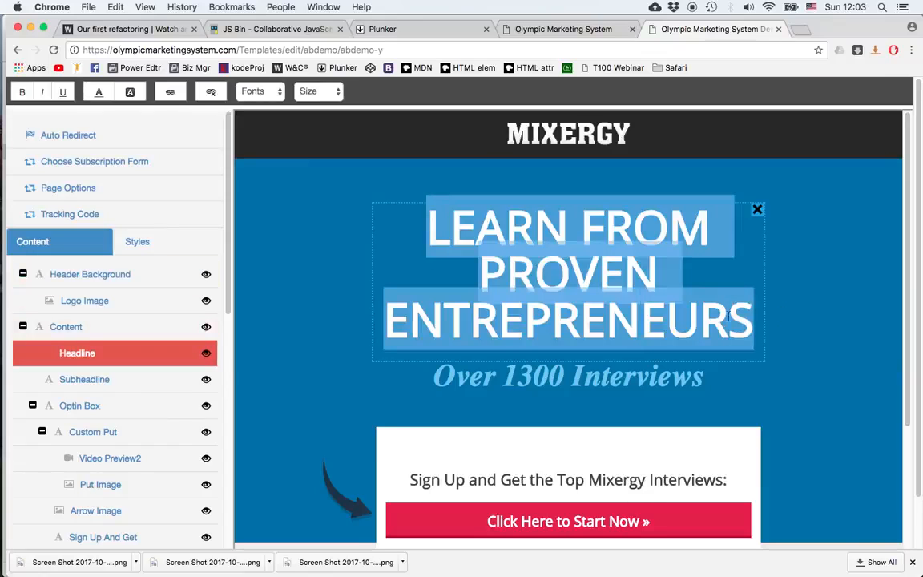
click(99, 91)
click(132, 211)
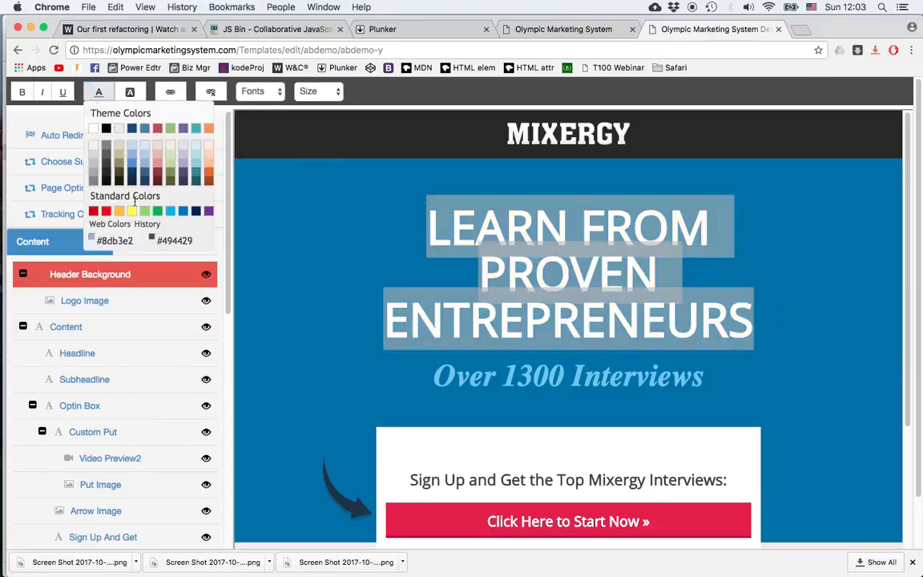
click(832, 202)
click(861, 95)
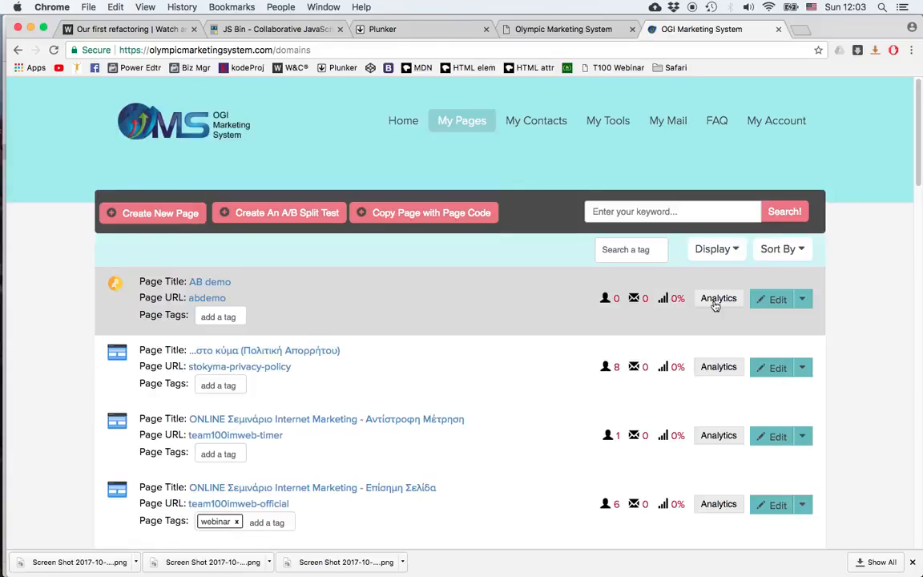
View the AB demo page's analytics and examine the actions offered for the abdemo and abdemo-y variations.
click(718, 299)
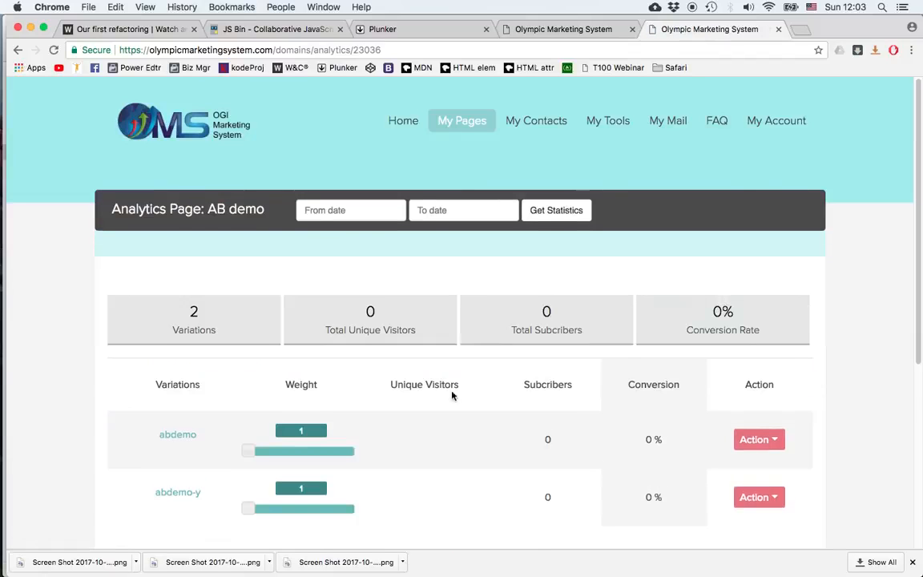
scroll(453, 395, down, 3)
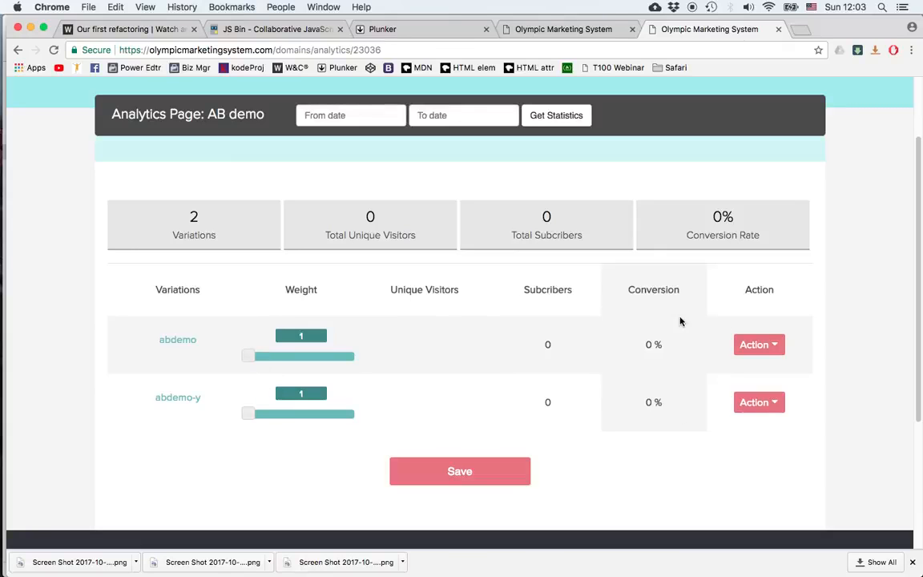
click(757, 345)
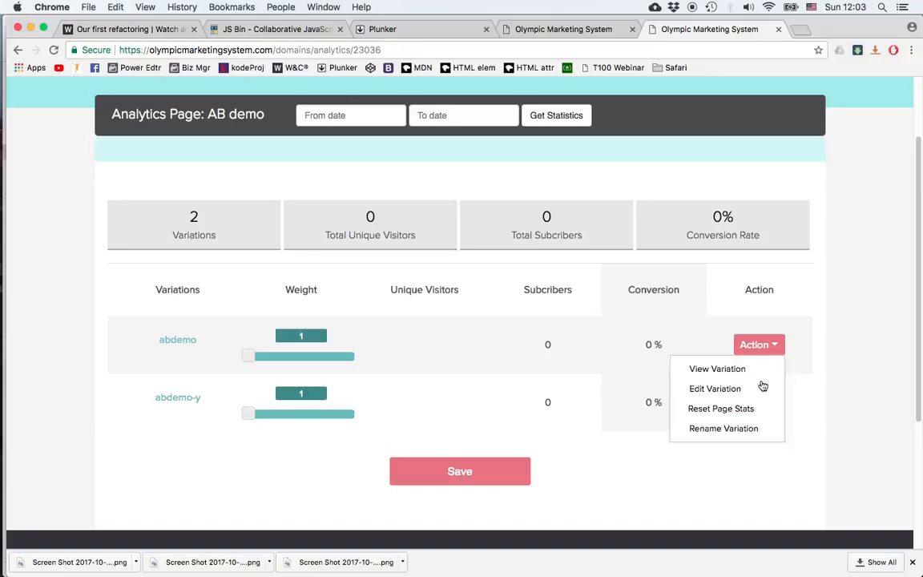
click(820, 402)
click(774, 404)
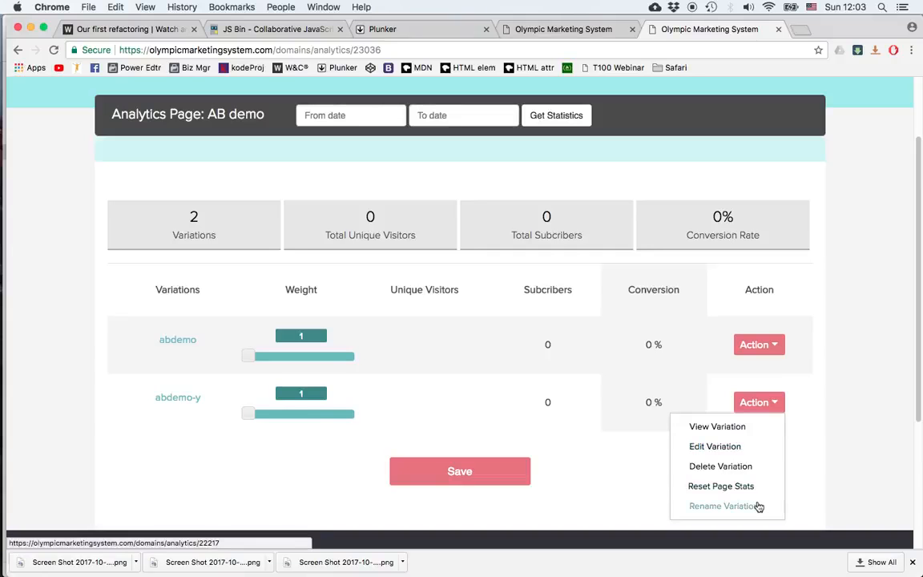
click(854, 397)
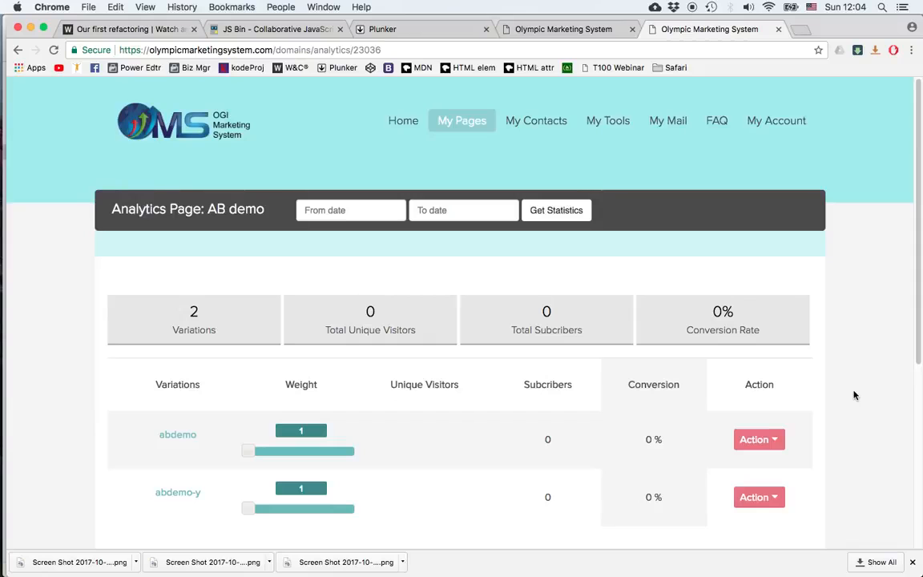
Return to the list of saved pages and open the AB demo page for editing.
mouse_move(453, 125)
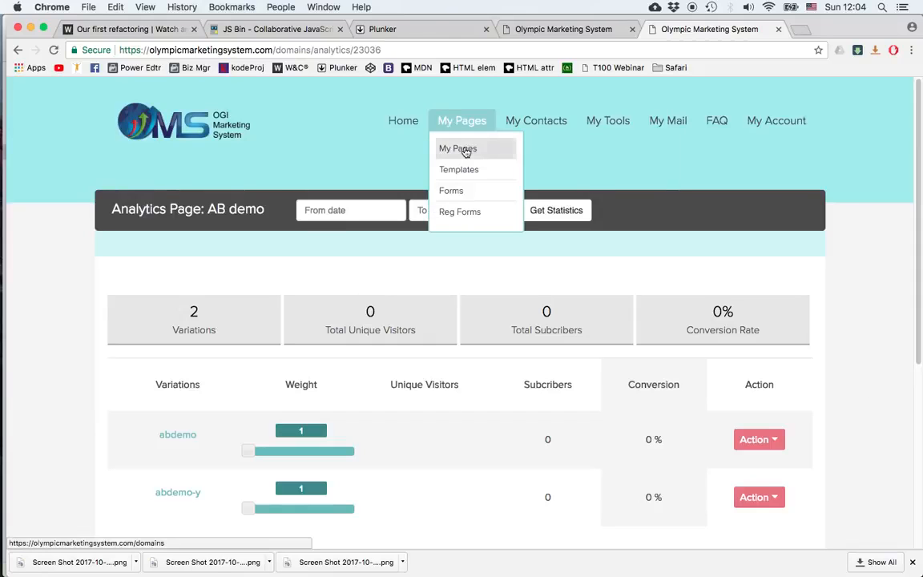
click(465, 152)
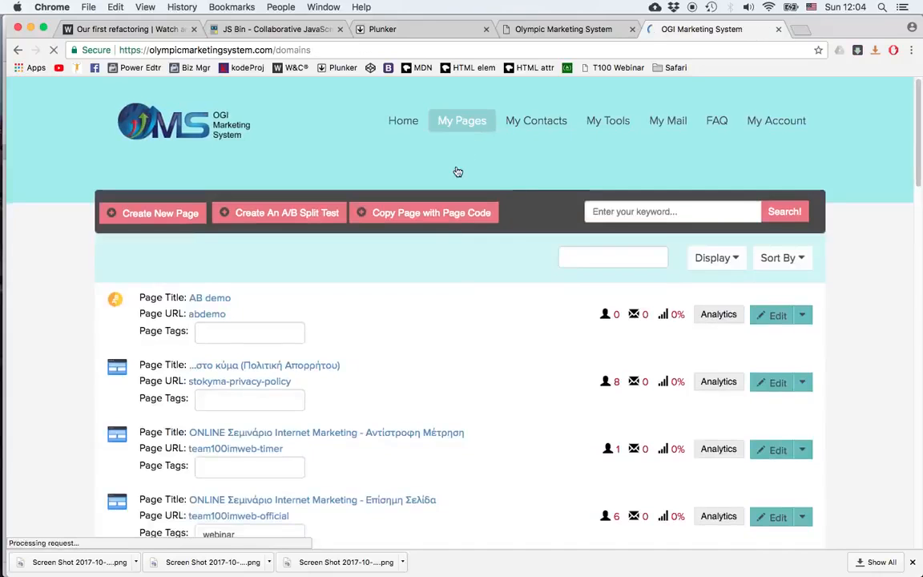
mouse_move(776, 301)
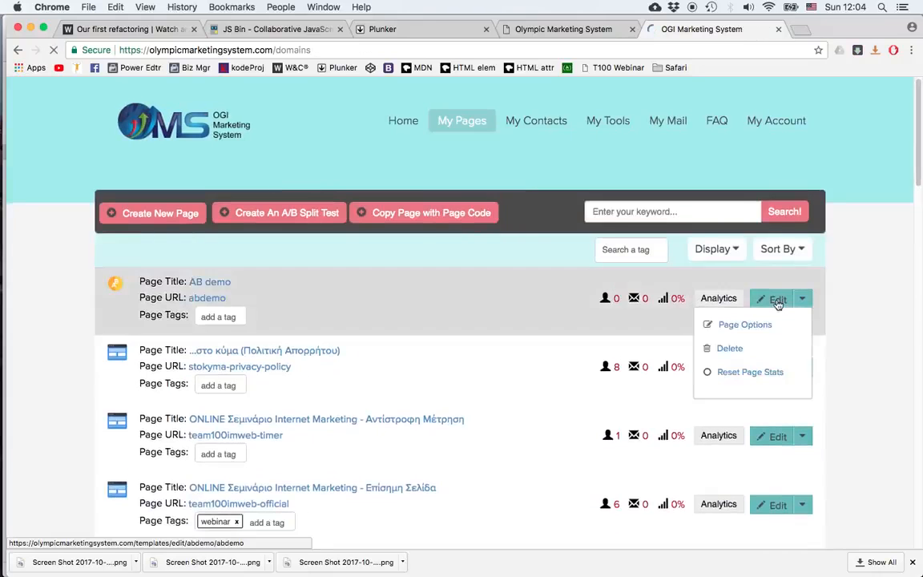
click(775, 300)
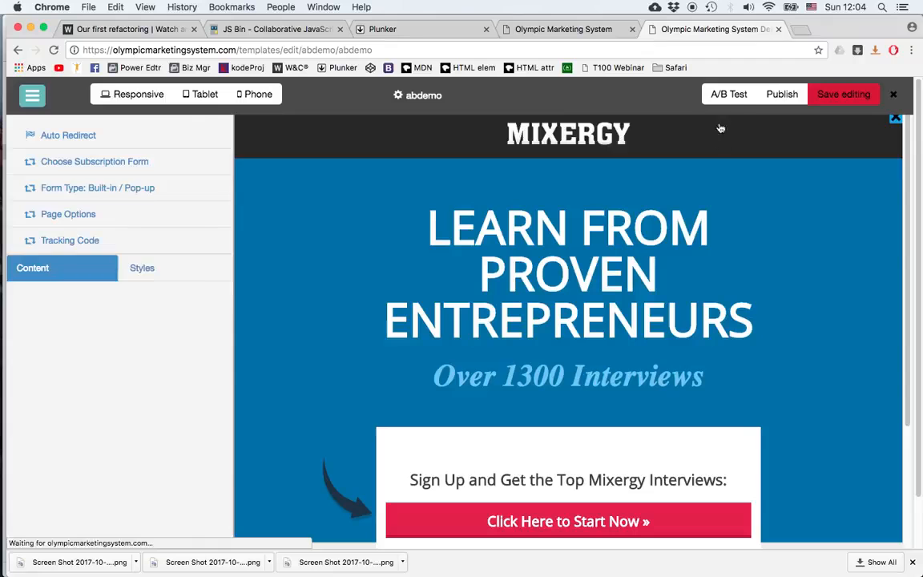
Begin adding another A/B test variation and look through the existing pages available as its starting point.
click(732, 97)
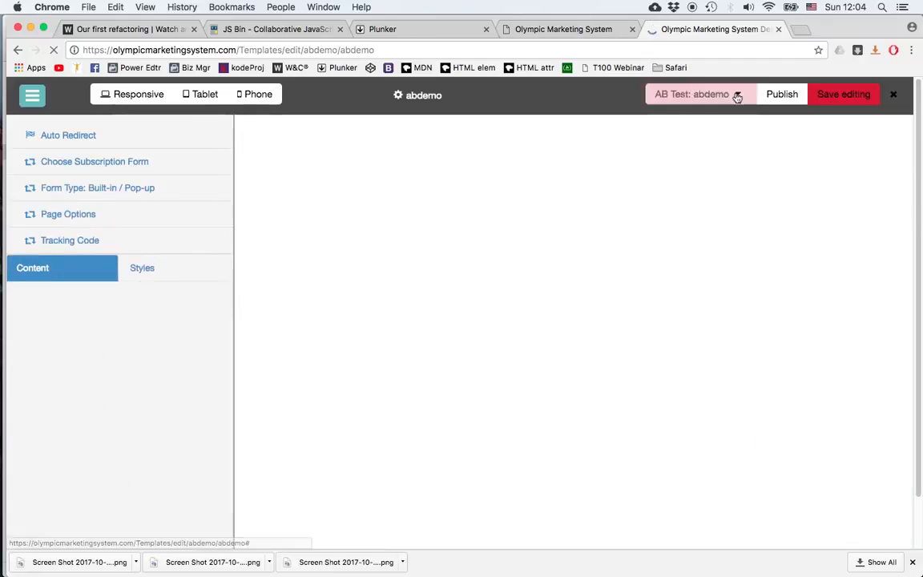
click(737, 95)
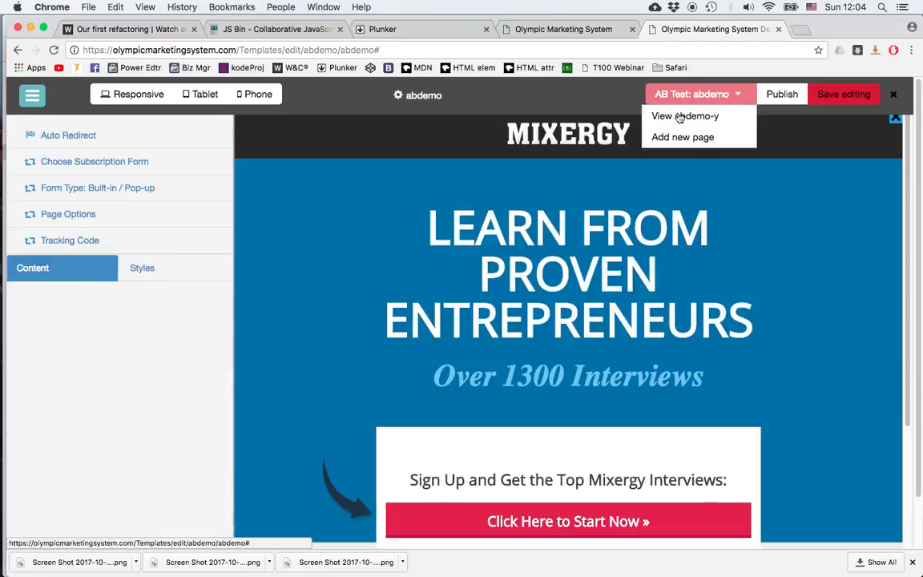
click(675, 139)
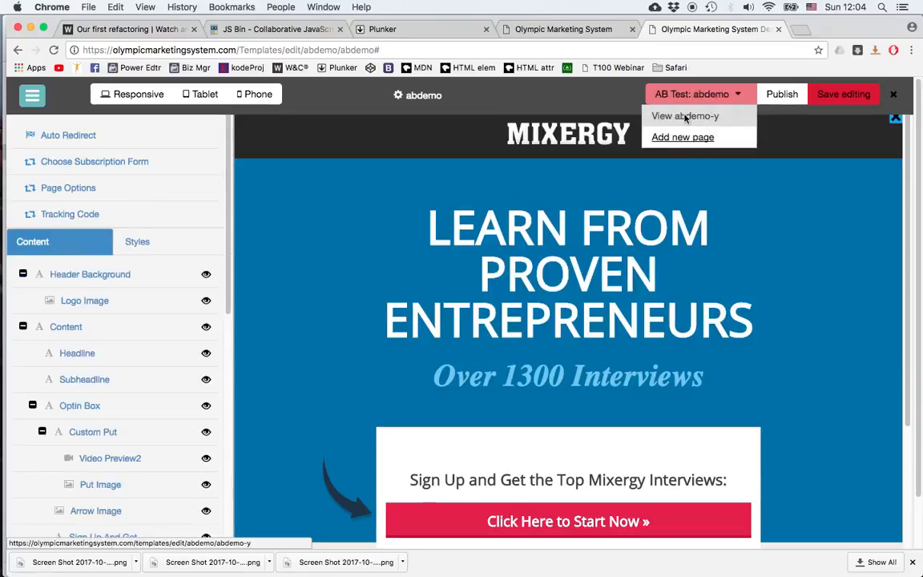
click(685, 138)
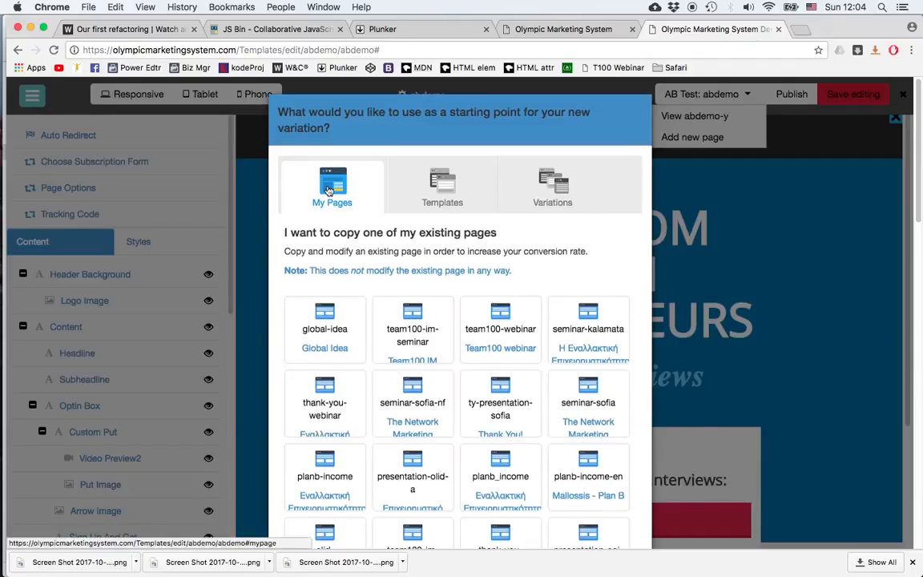
scroll(433, 374, down, 15)
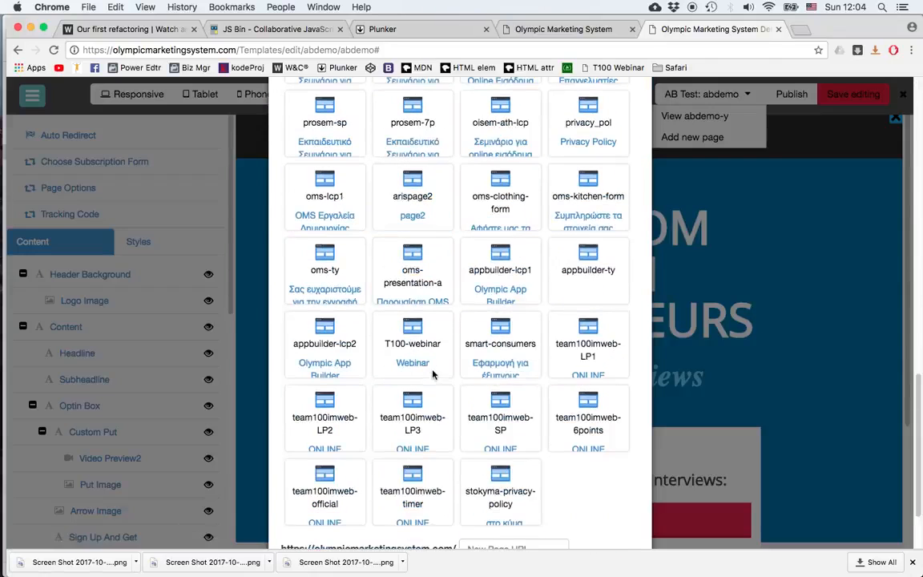
scroll(433, 374, down, 3)
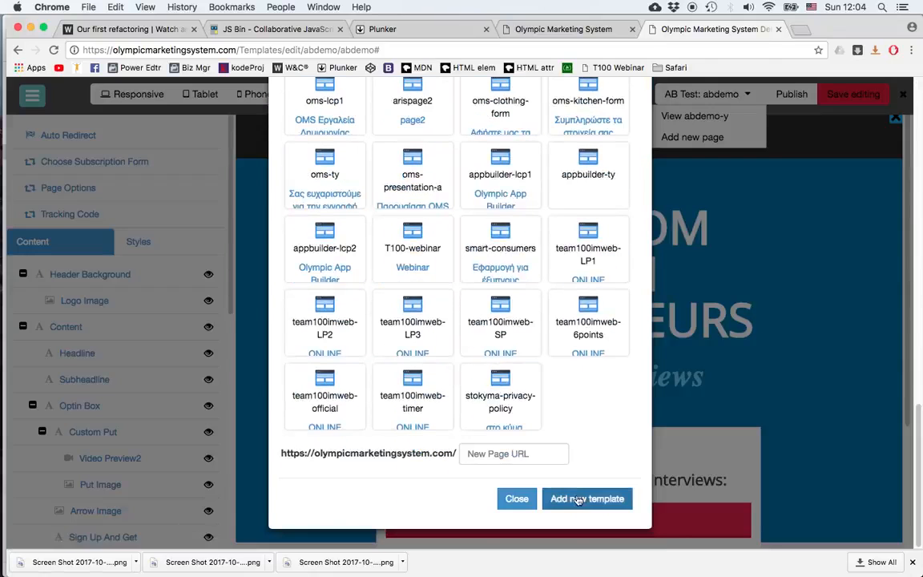
scroll(593, 420, up, 15)
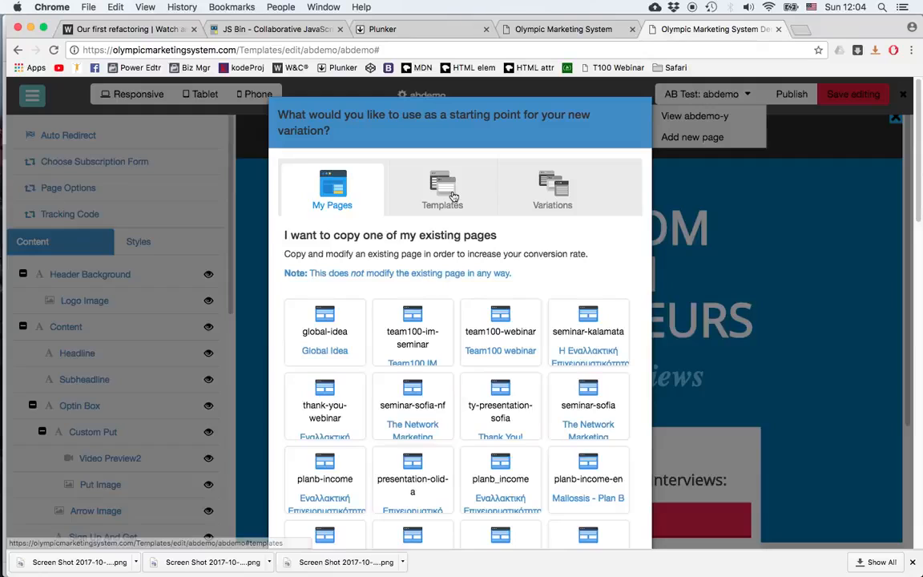
Look through the template options, then add a new A/B variation based on the Original variation with the page URL abdemo-r.
click(447, 190)
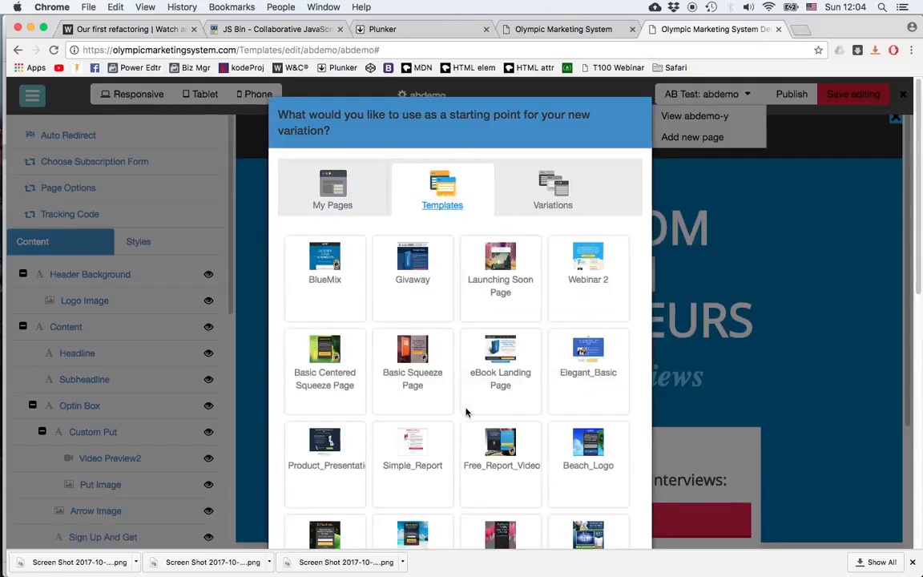
click(556, 192)
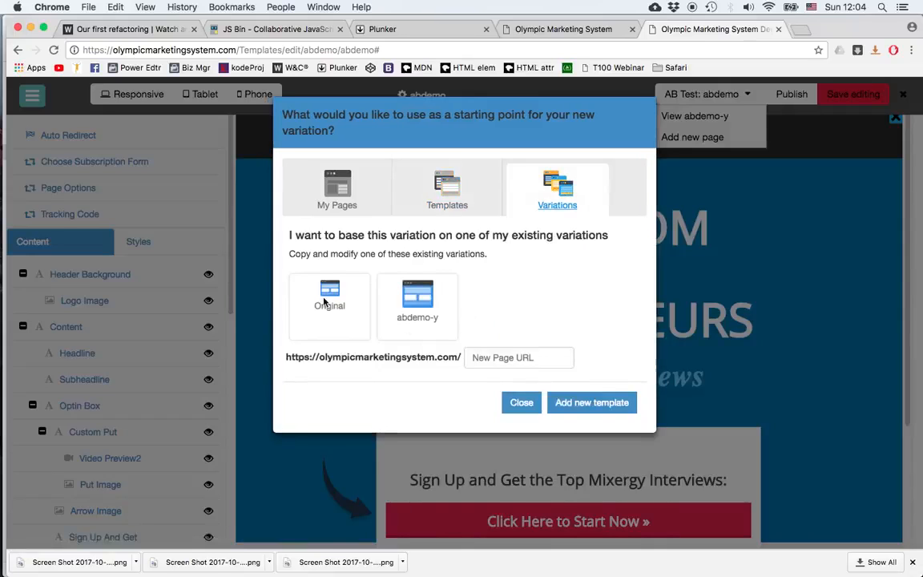
click(325, 296)
click(502, 358)
text(abdmeo)
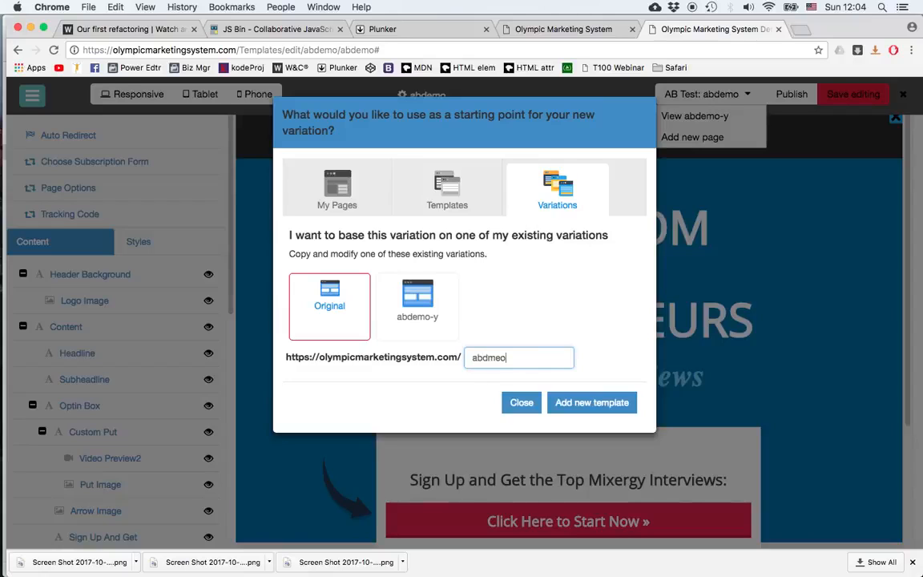
key(BackSpace)
key(BackSpace)
key(BackSpace)
text(emo-r)
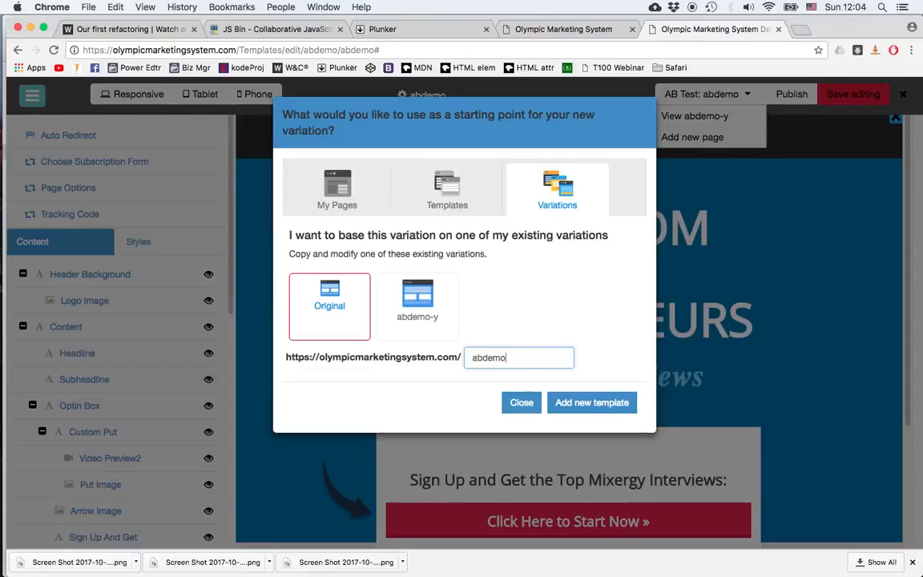
click(567, 403)
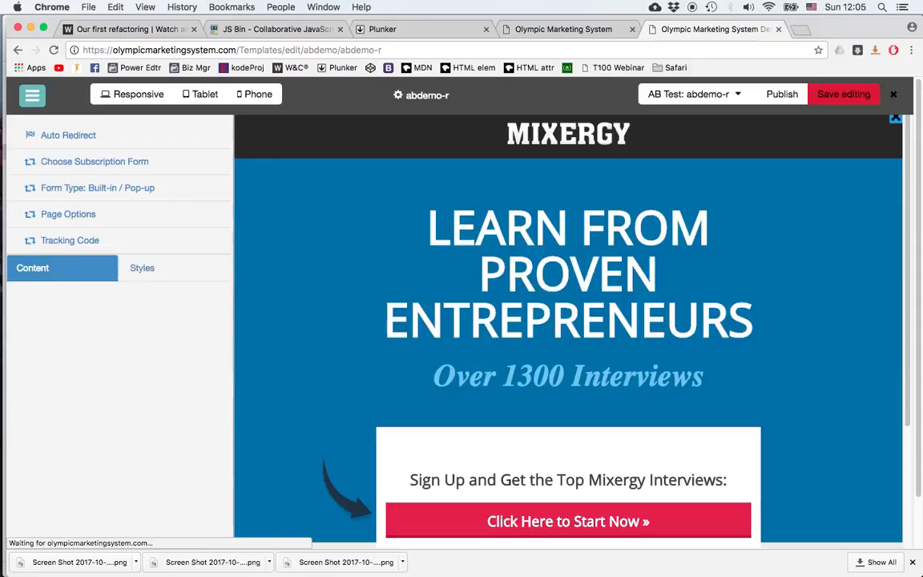
Make the whole "Learn from proven entrepreneurs" headline standard red and italic in the abdemo-r variation, save the edits and leave the editor.
click(452, 228)
drag(428, 228, 747, 325)
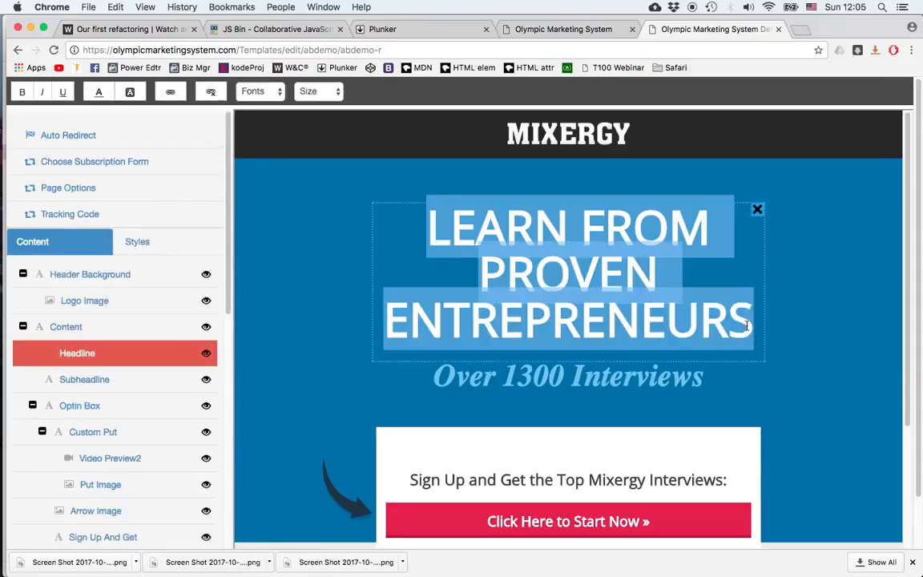
click(98, 92)
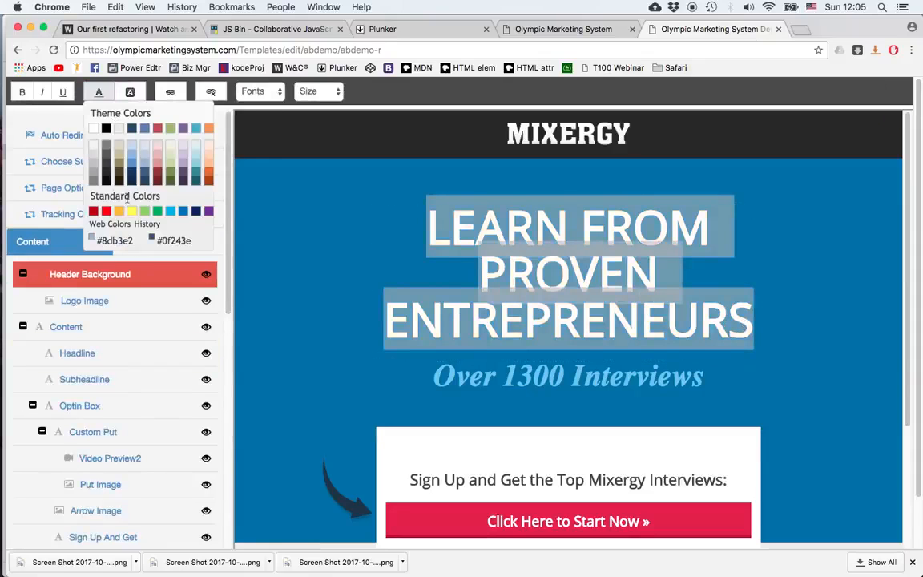
click(106, 211)
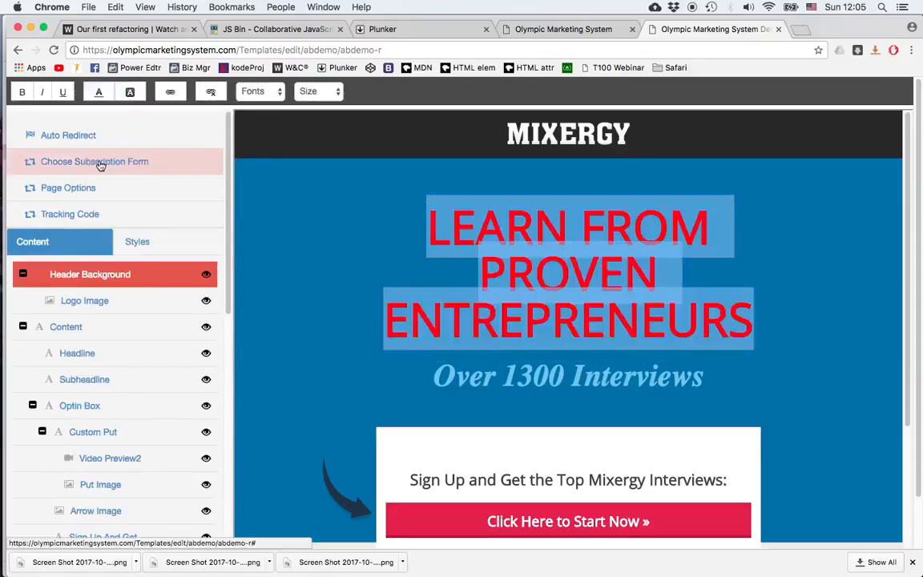
click(44, 92)
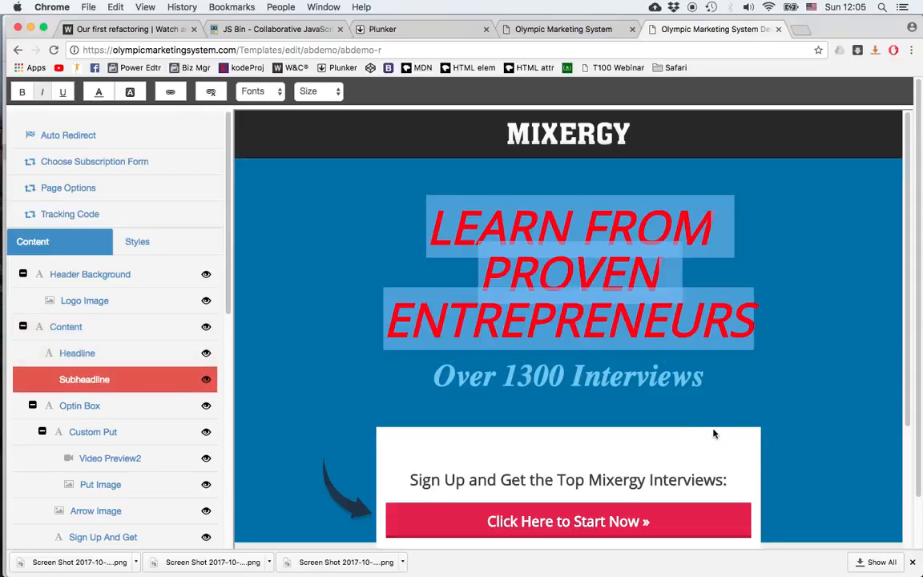
scroll(769, 448, down, 4)
scroll(714, 350, up, 4)
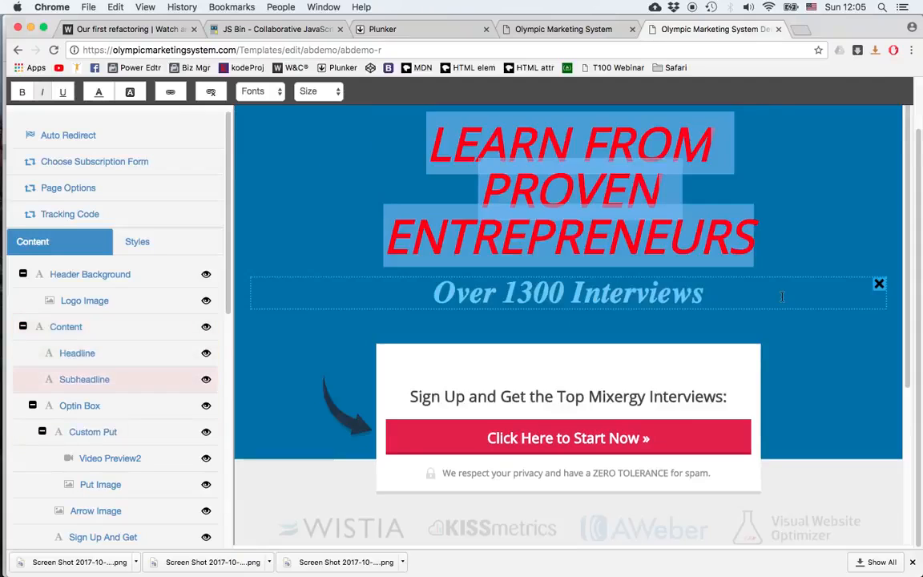
click(885, 188)
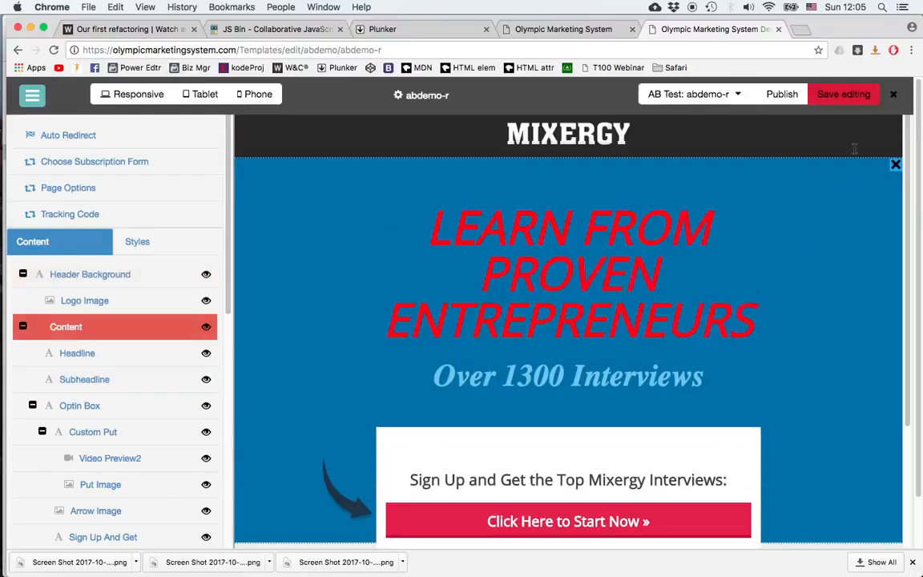
click(845, 97)
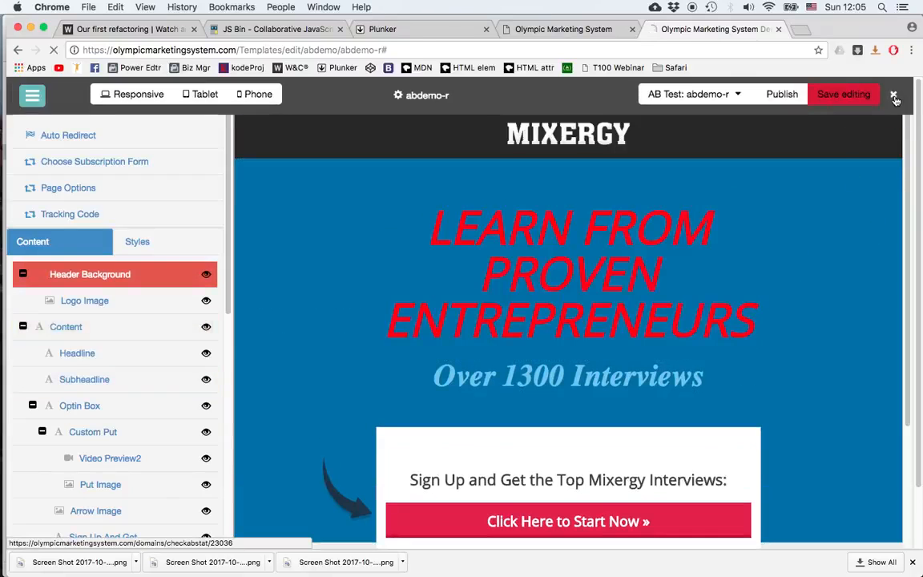
click(896, 99)
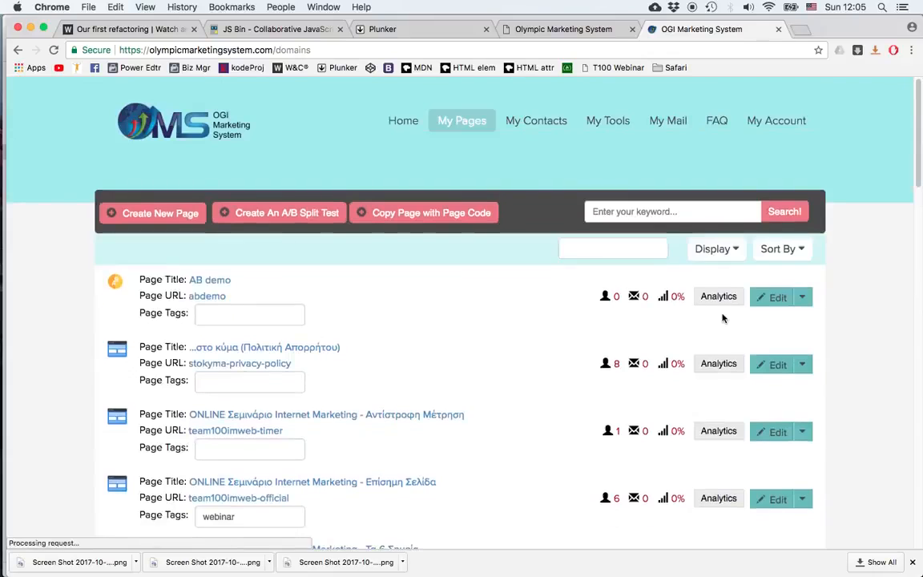
In the AB demo page's analytics, set the abdemo-y variation's weight to 2 and save the weights.
click(719, 299)
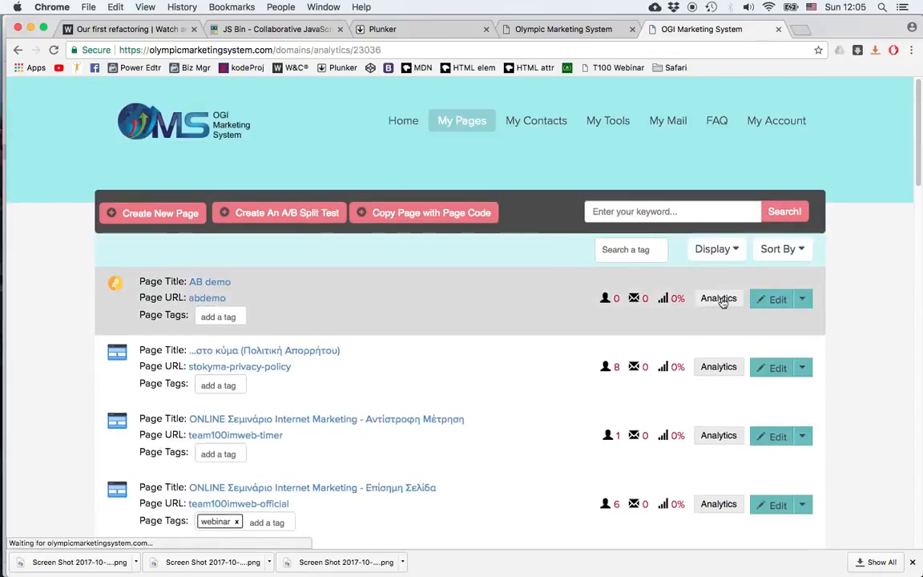
scroll(518, 349, down, 5)
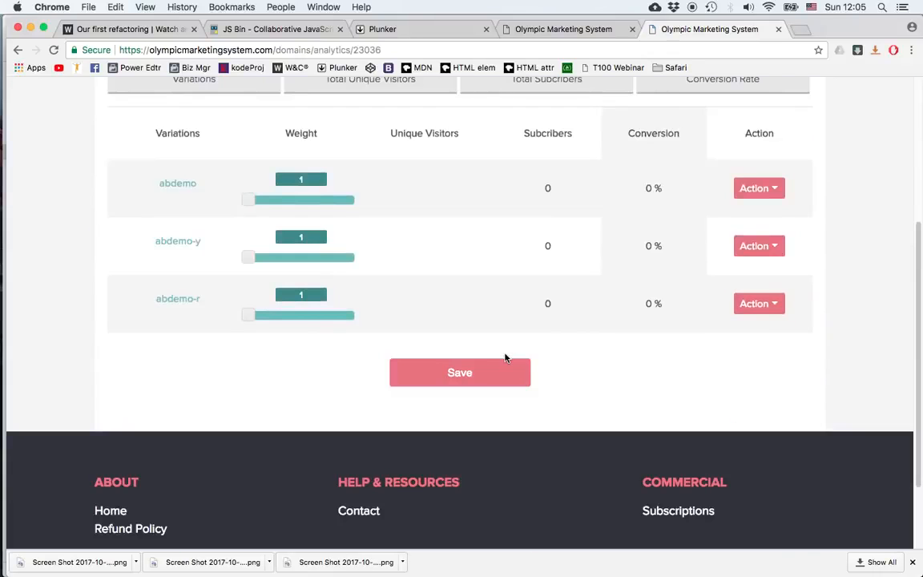
drag(245, 256, 255, 258)
click(459, 373)
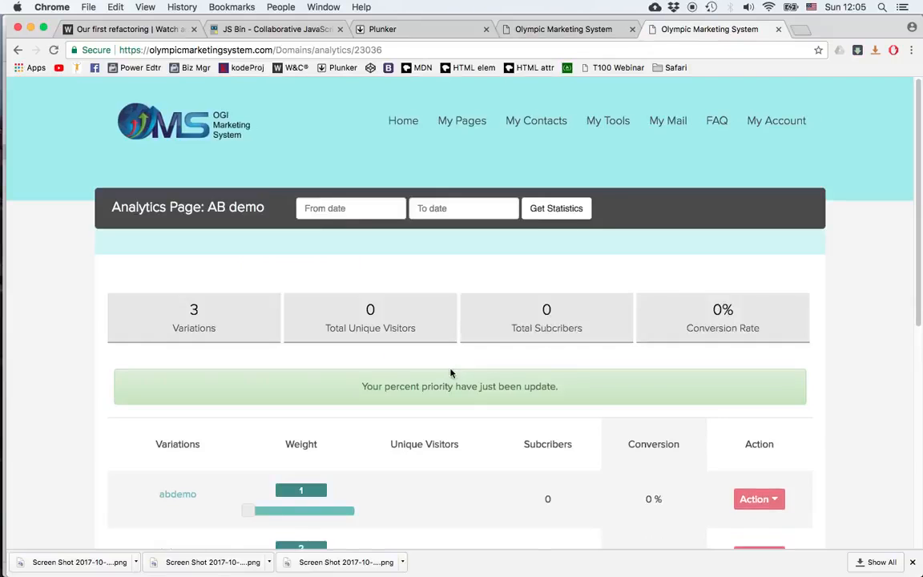
View the abdemo variation's live page, reload it several times to check which variations are served, and close it.
click(757, 499)
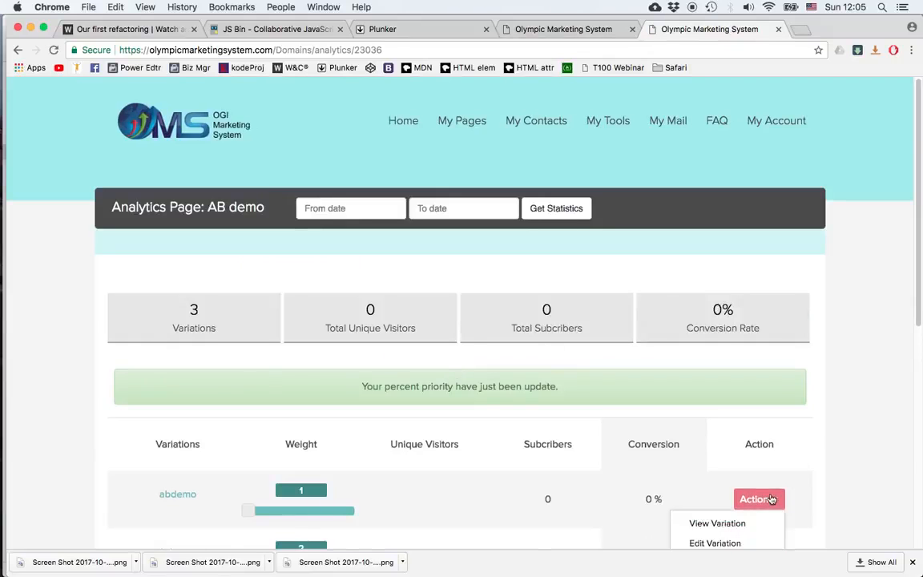
click(717, 525)
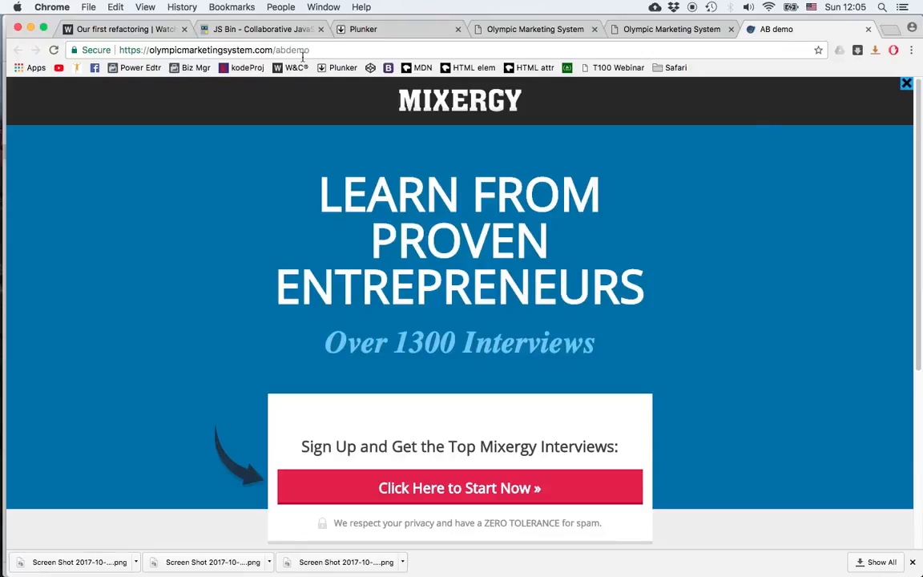
click(54, 49)
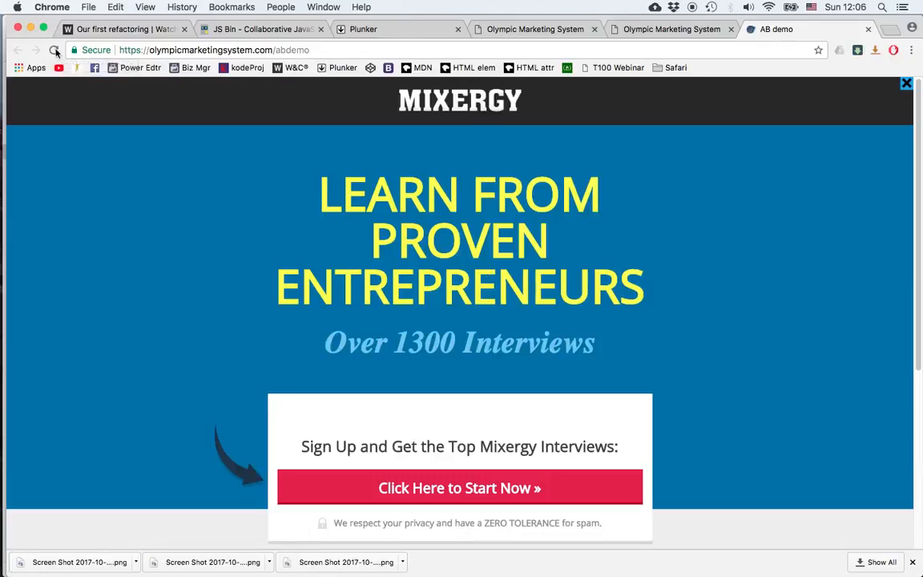
click(54, 49)
click(55, 51)
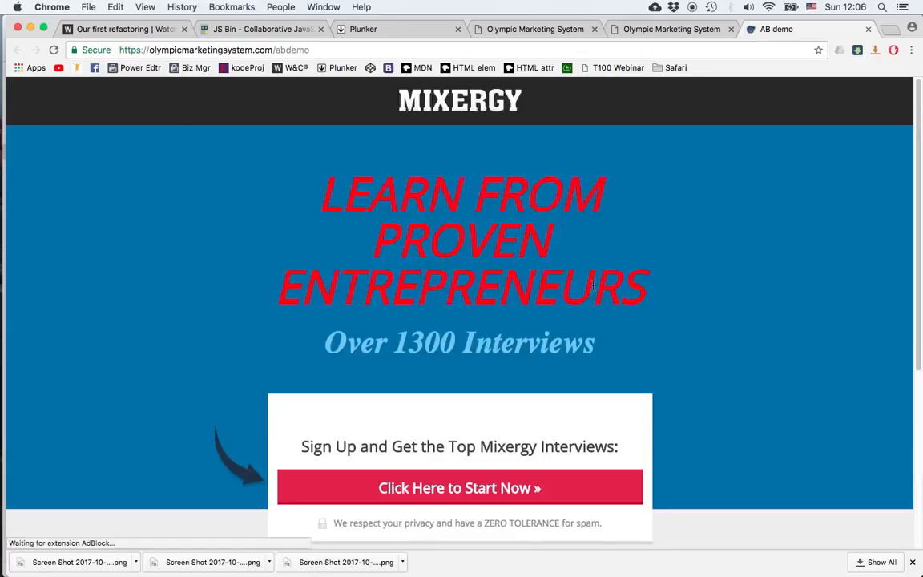
click(55, 51)
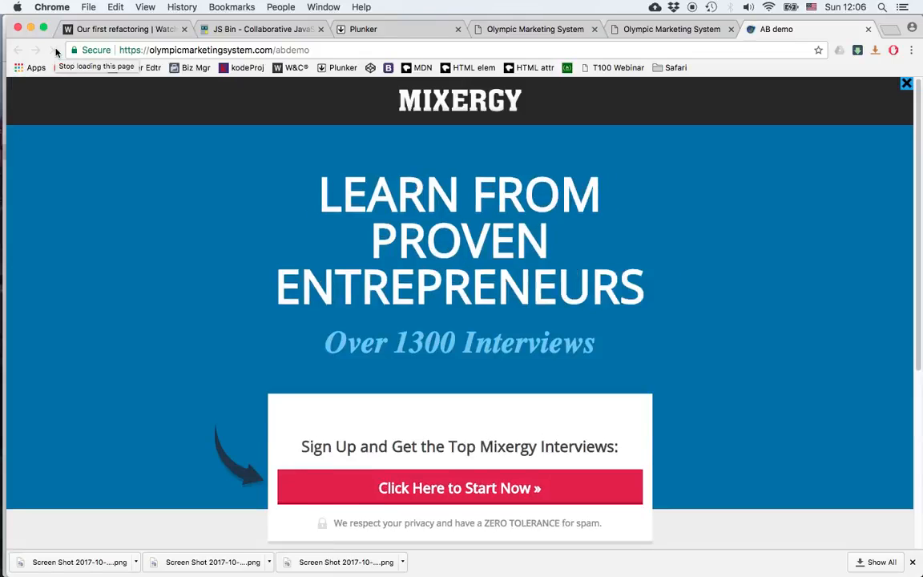
click(868, 29)
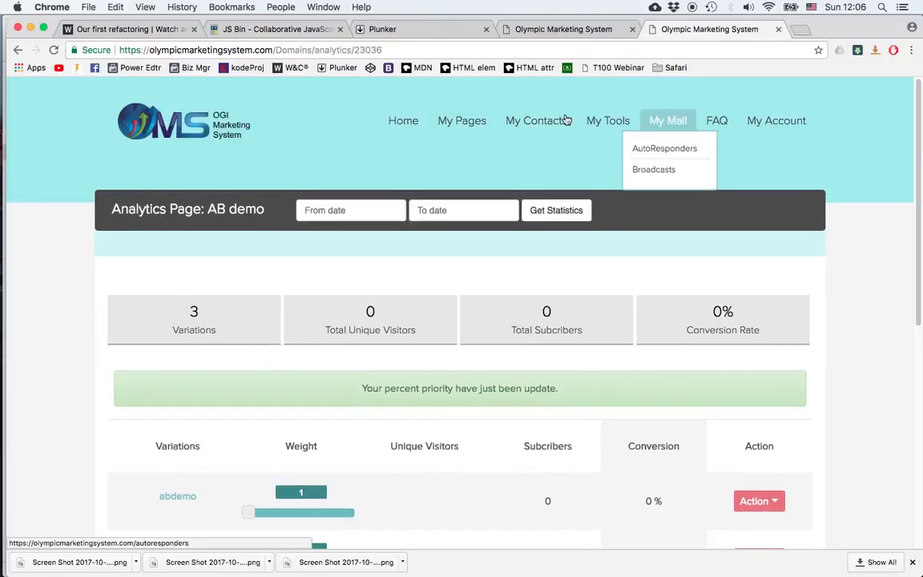
Open the traffic Rotator tool in a separate browser tab and review its link and entries.
mouse_move(509, 122)
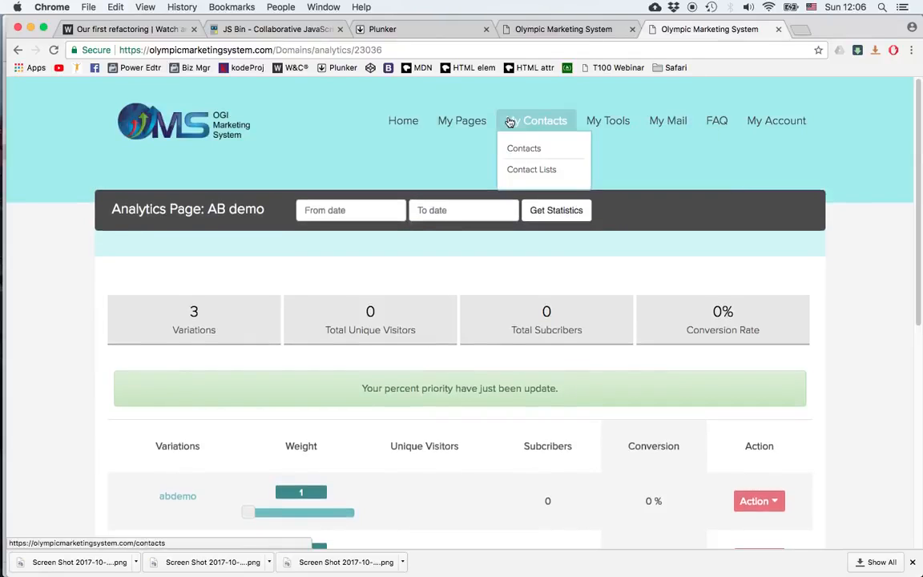
mouse_move(597, 120)
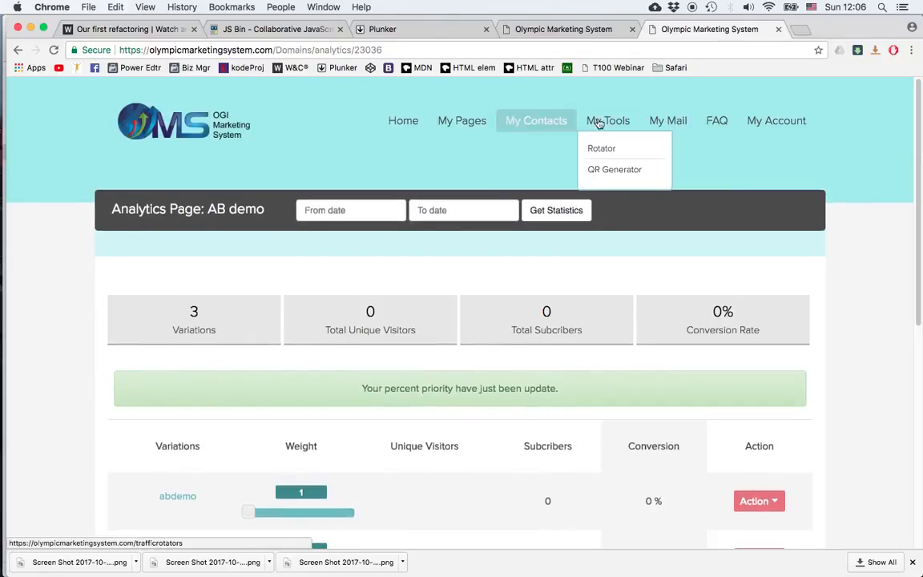
super+click(601, 149)
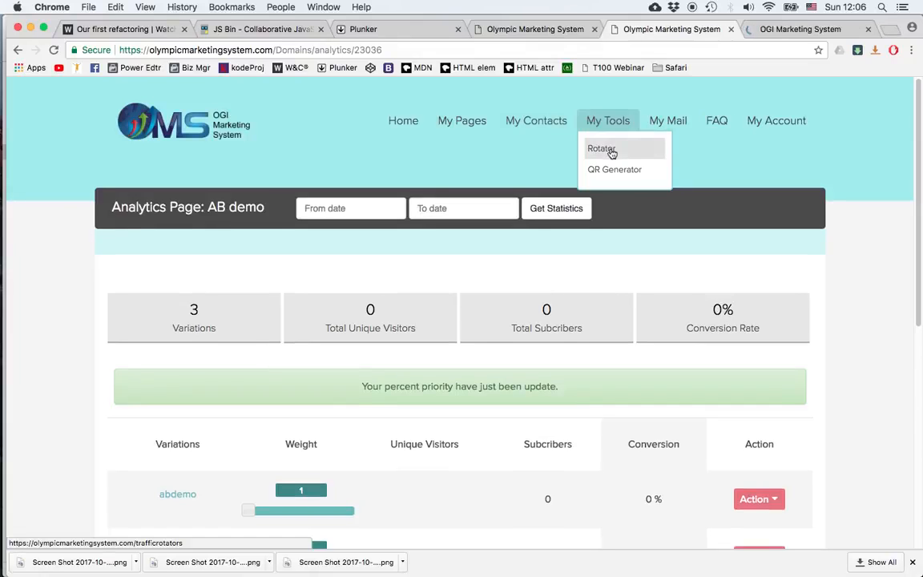
click(787, 34)
scroll(628, 315, down, 2)
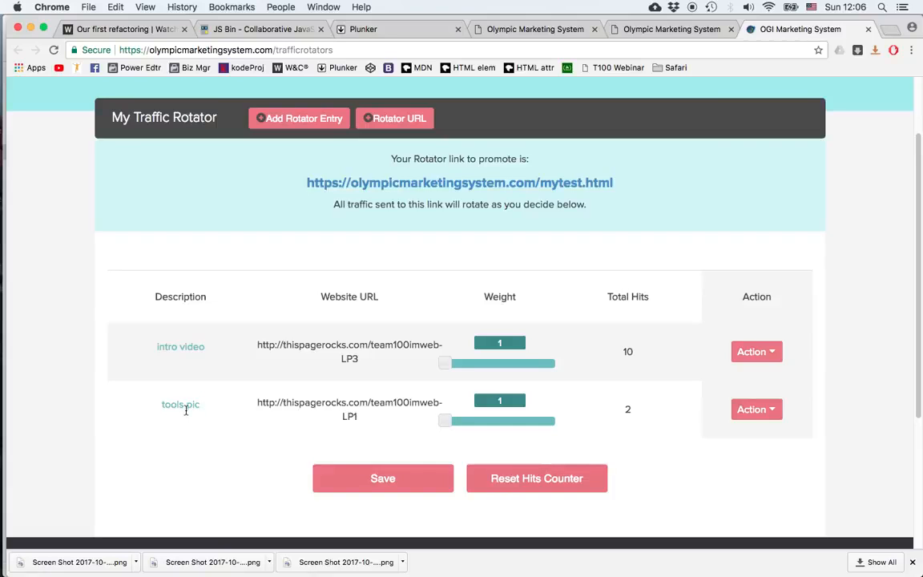
Compare the variation weights and conversion figures in the AB demo analytics with the entries and hits in the traffic rotator.
click(641, 28)
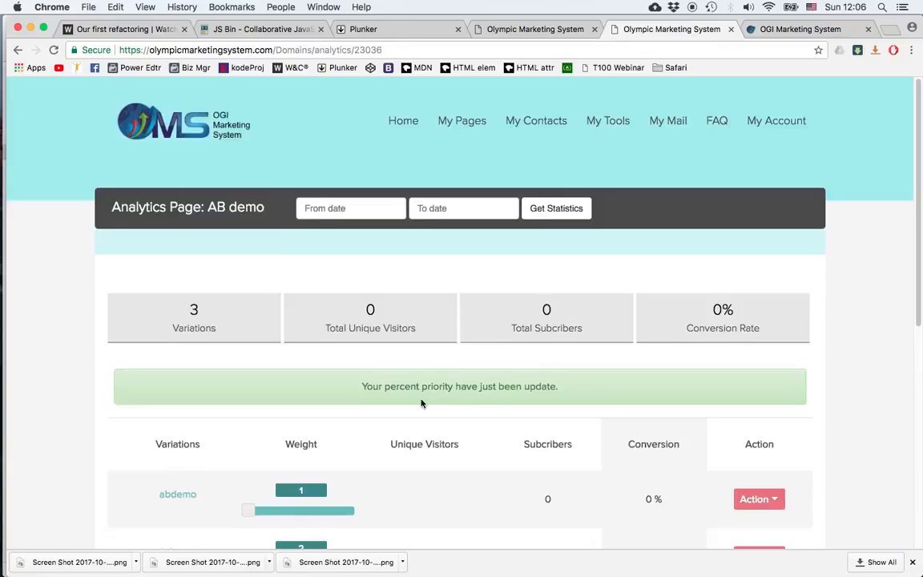
scroll(421, 403, down, 3)
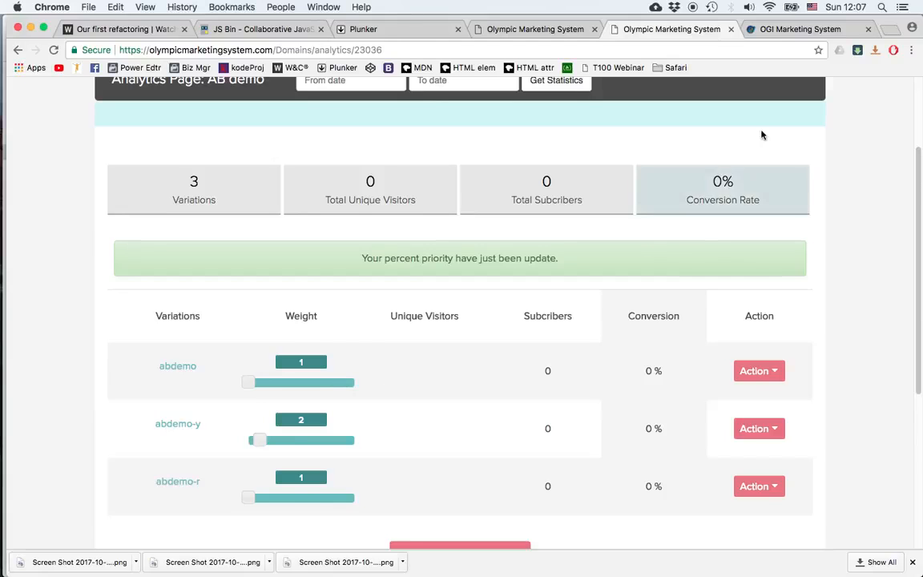
click(789, 32)
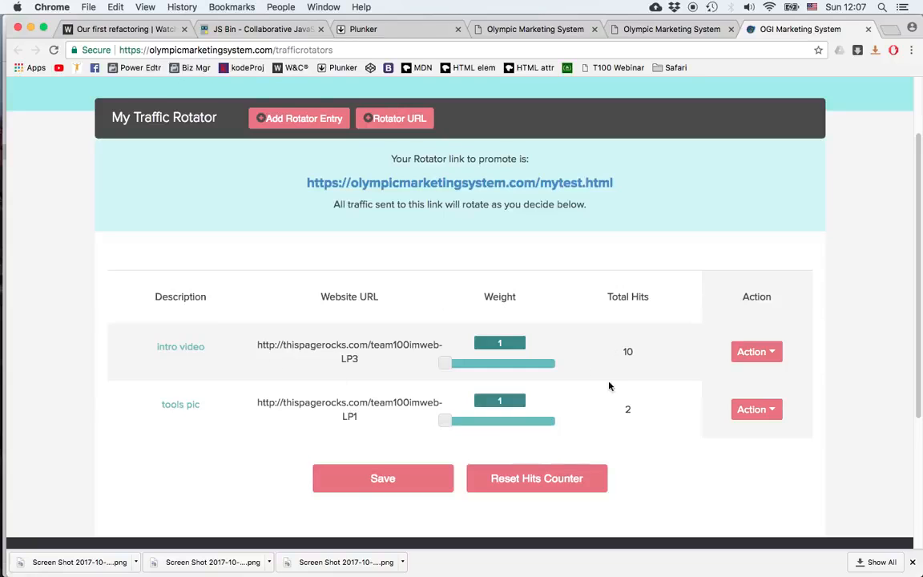
scroll(393, 110, up, 2)
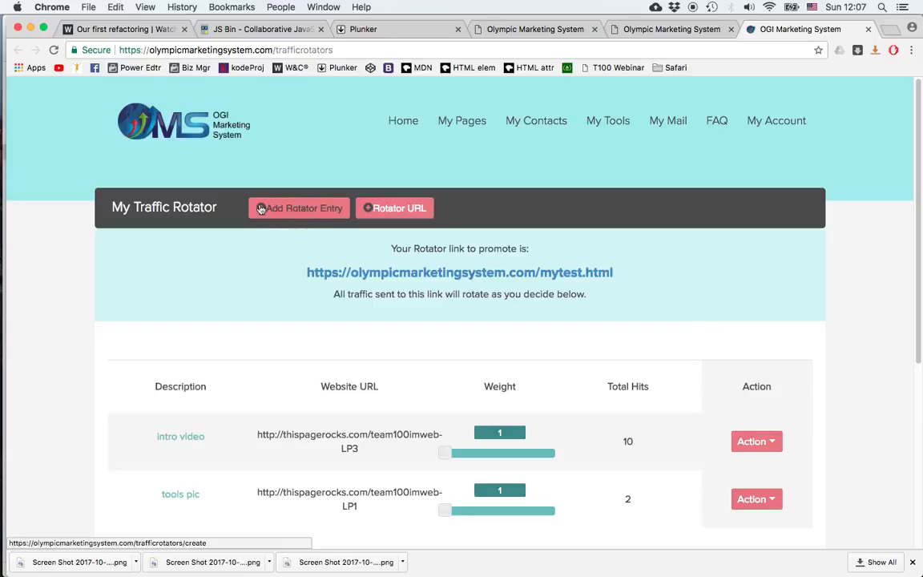
Examine the form for adding a rotator entry, close it without submitting, and look over the rotator's entries again.
click(298, 209)
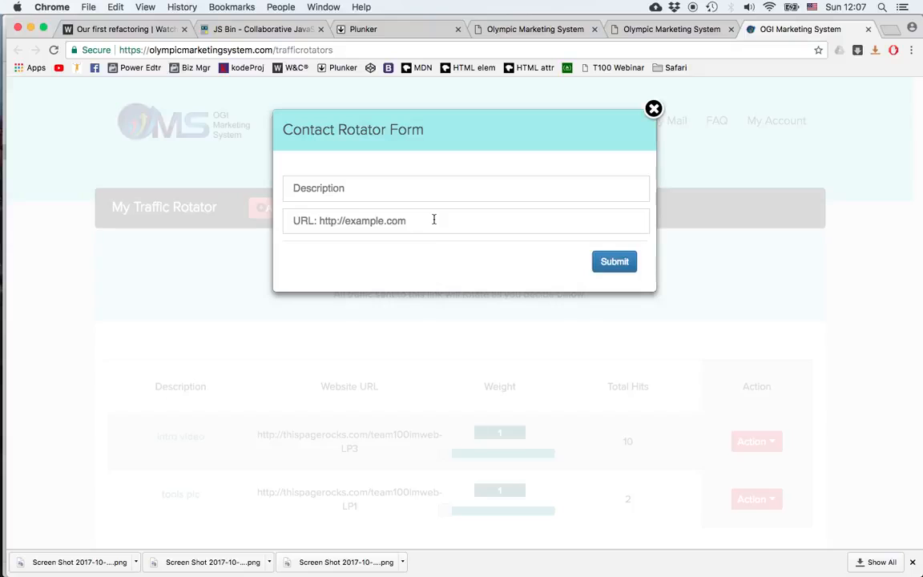
click(654, 109)
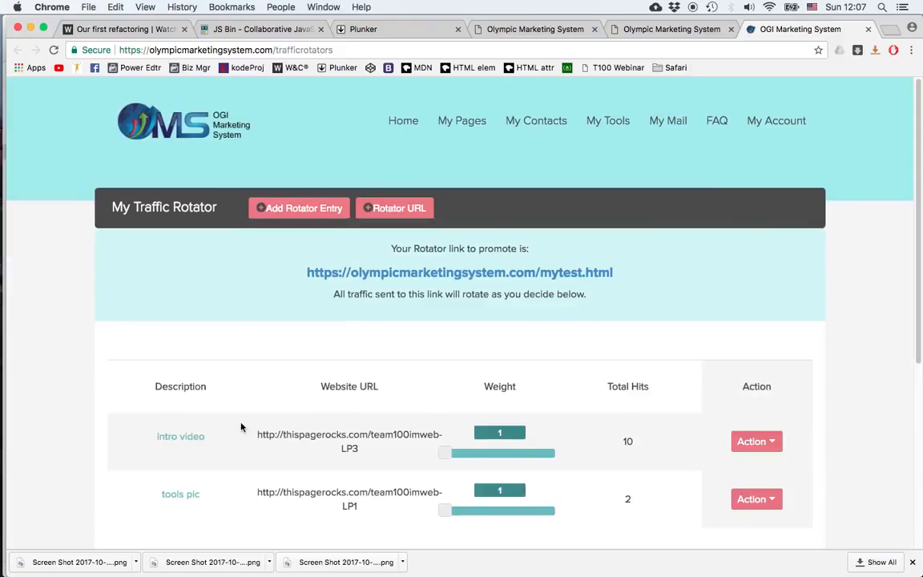
scroll(357, 445, down, 1)
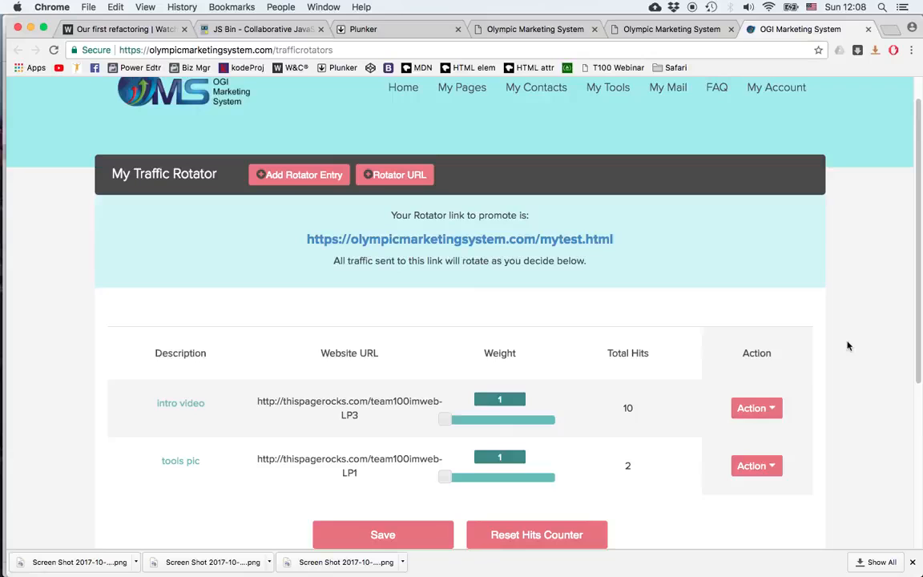
scroll(887, 259, up, 1)
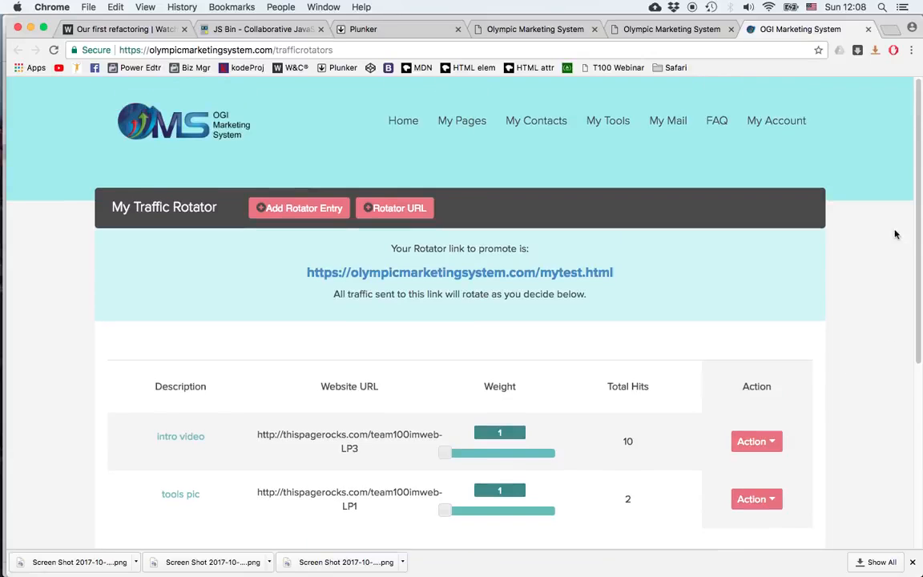